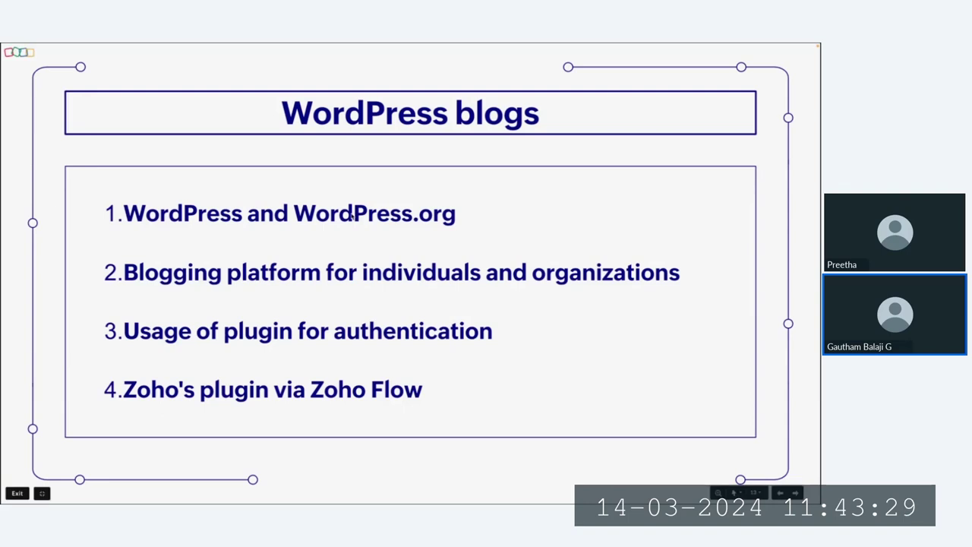
Step: Switch to the Mobile phones document in Zoho Writer, view the WordPress extension's WordPress.com login page, and close both the page and the extension
key(ctrl+super+Right)
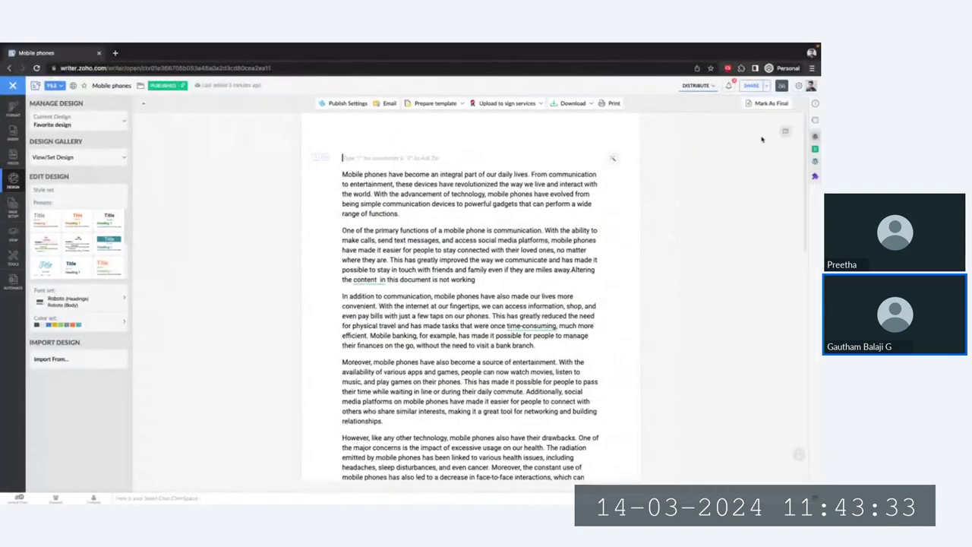
click(815, 177)
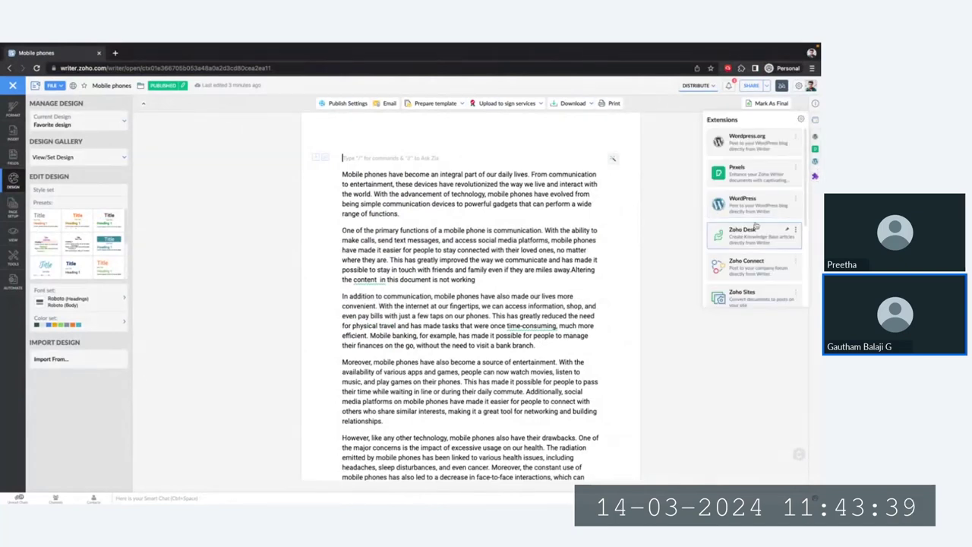
scroll(755, 225, down, 1)
scroll(756, 225, down, 1)
scroll(771, 178, up, 2)
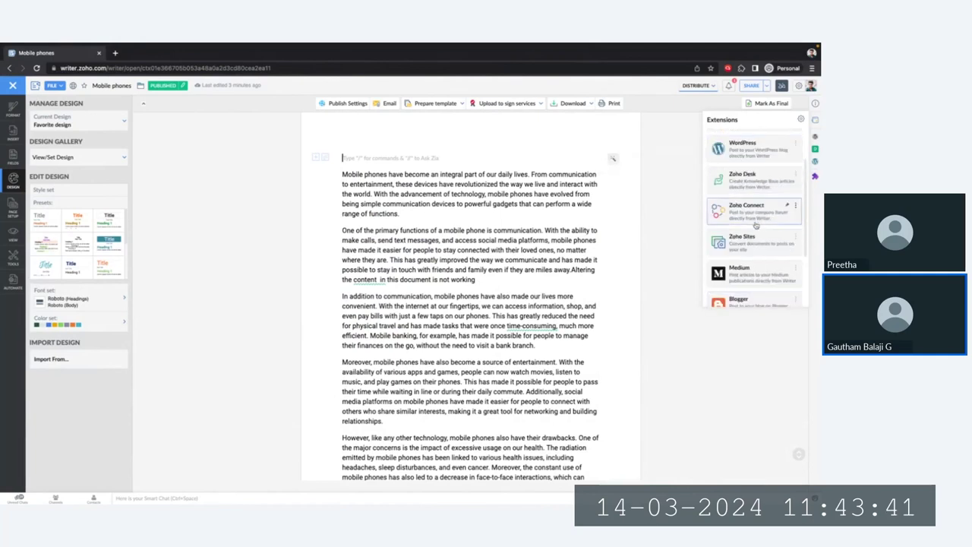
click(753, 179)
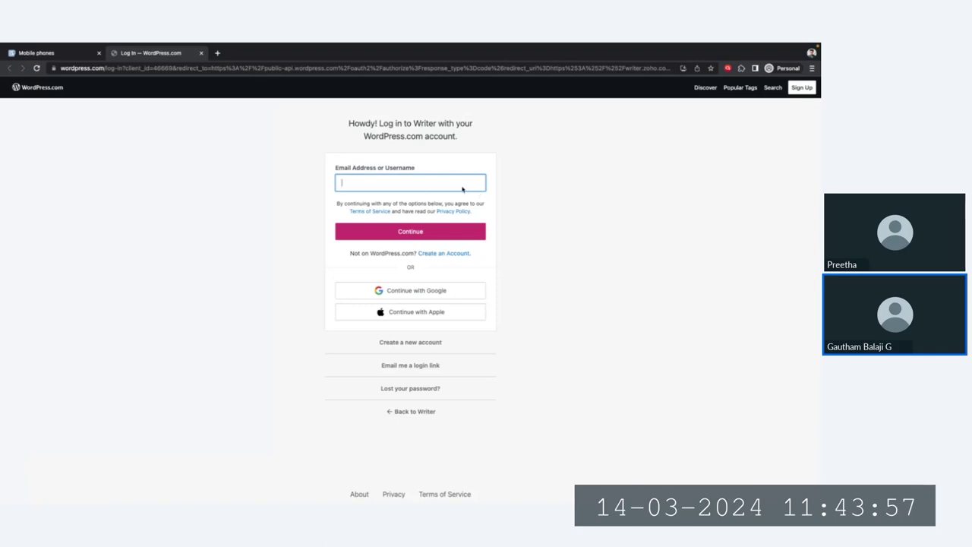
click(200, 52)
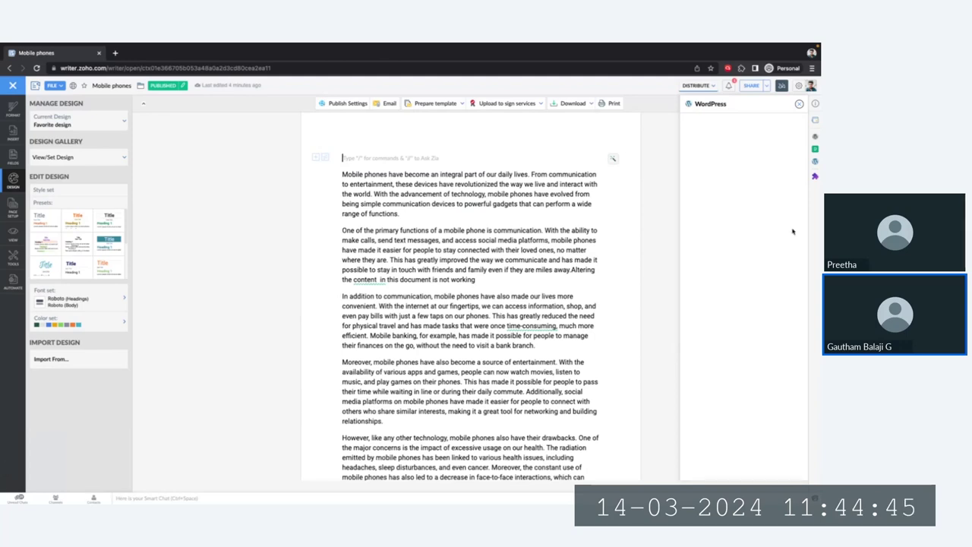
click(799, 103)
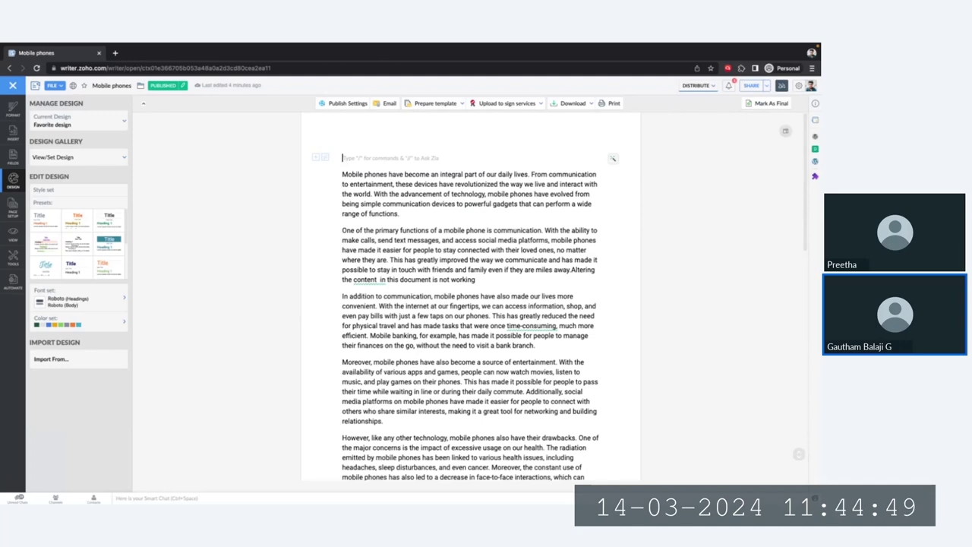
key(ctrl+Left)
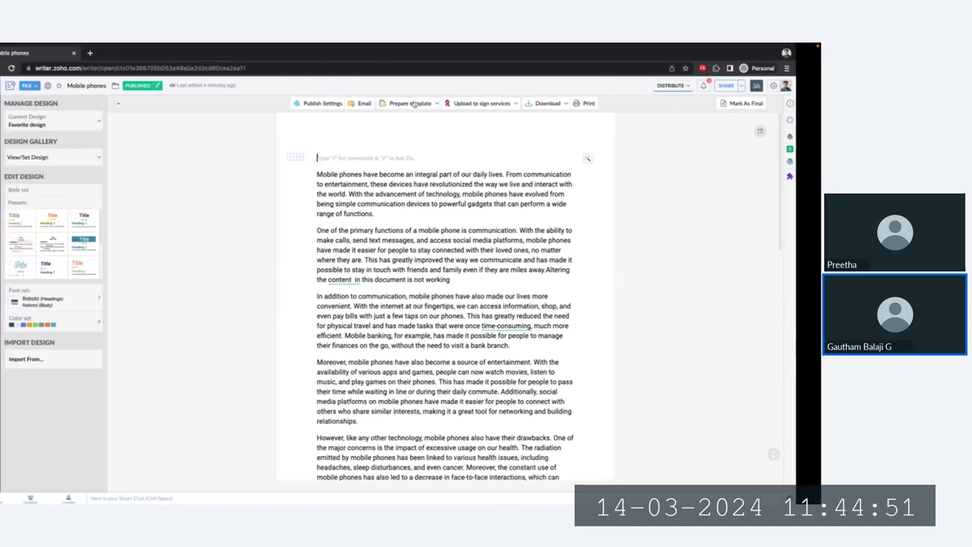
key(Right)
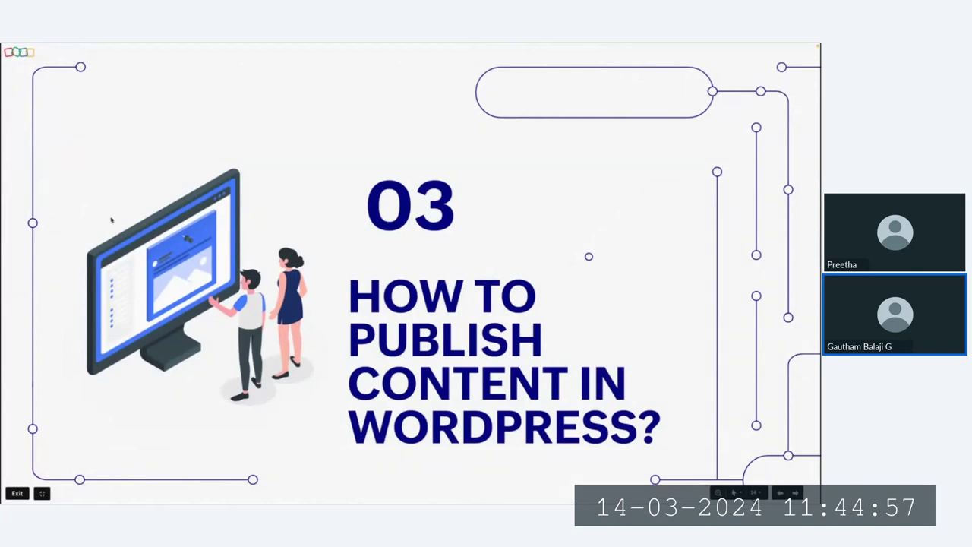
key(Right)
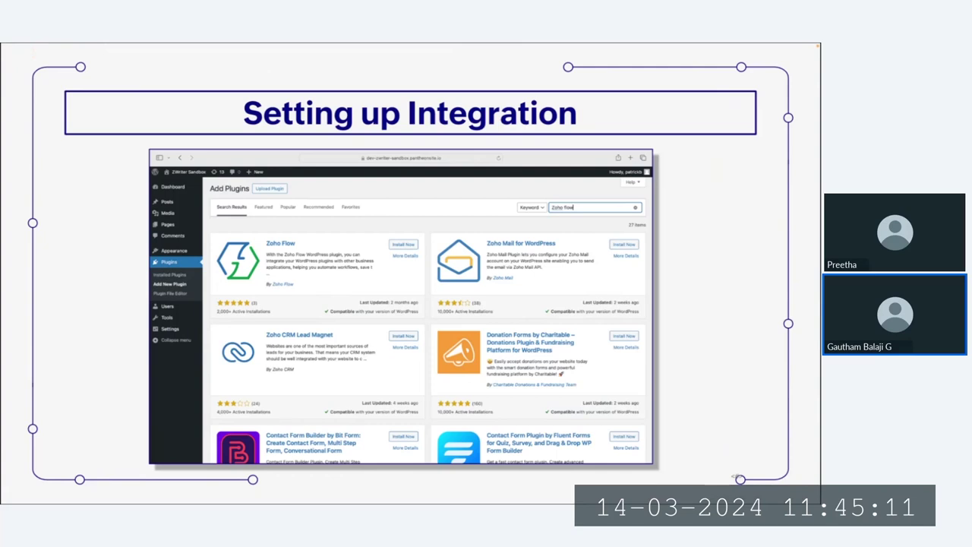
click(286, 372)
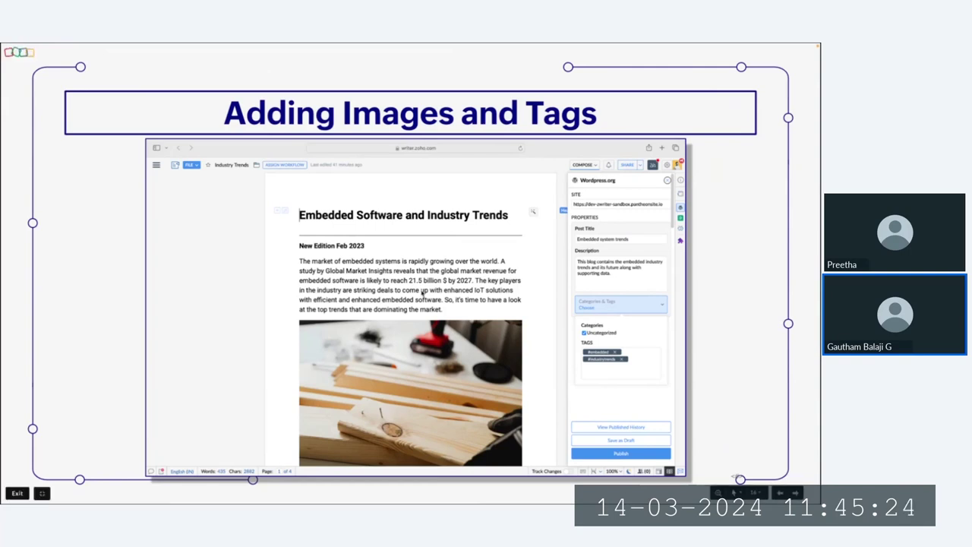
key(Right)
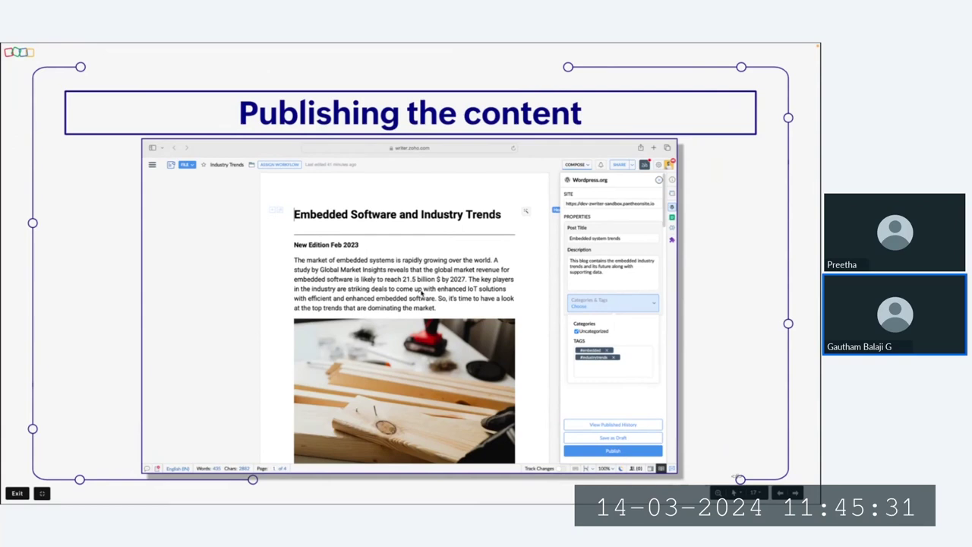
key(Right)
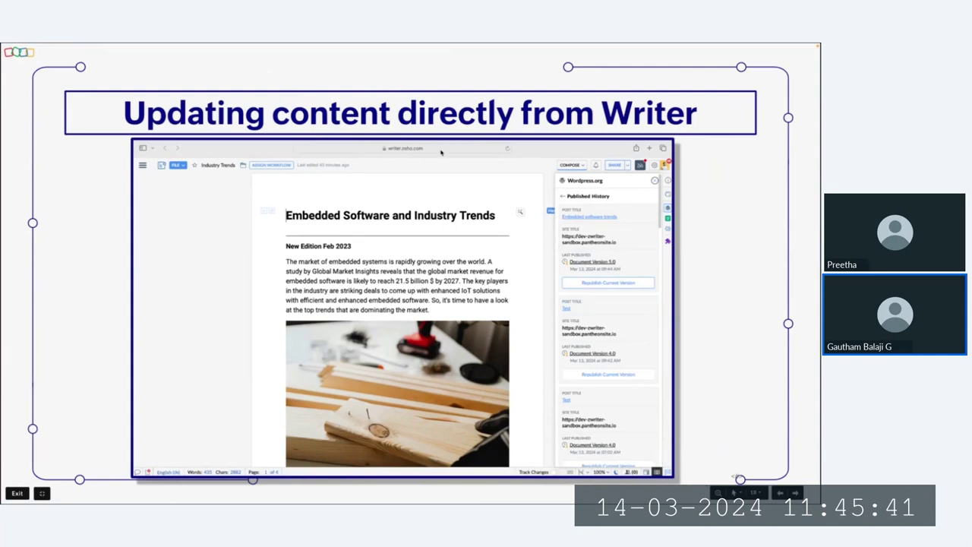
Step: Switch to the WordPress admin site, find the Zoho Flow plugin by searching for "zoho flow", and install and activate it
key(alt+Tab)
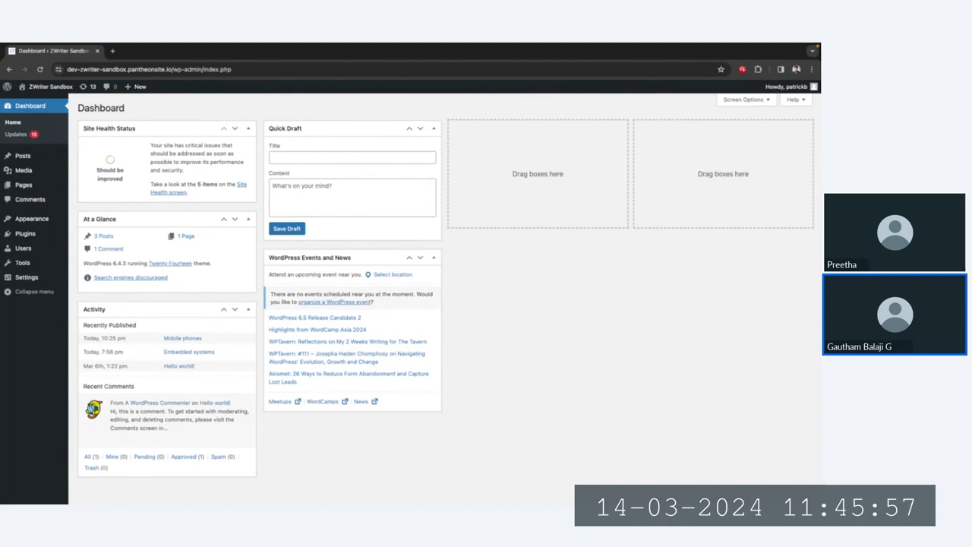
mouse_move(25, 236)
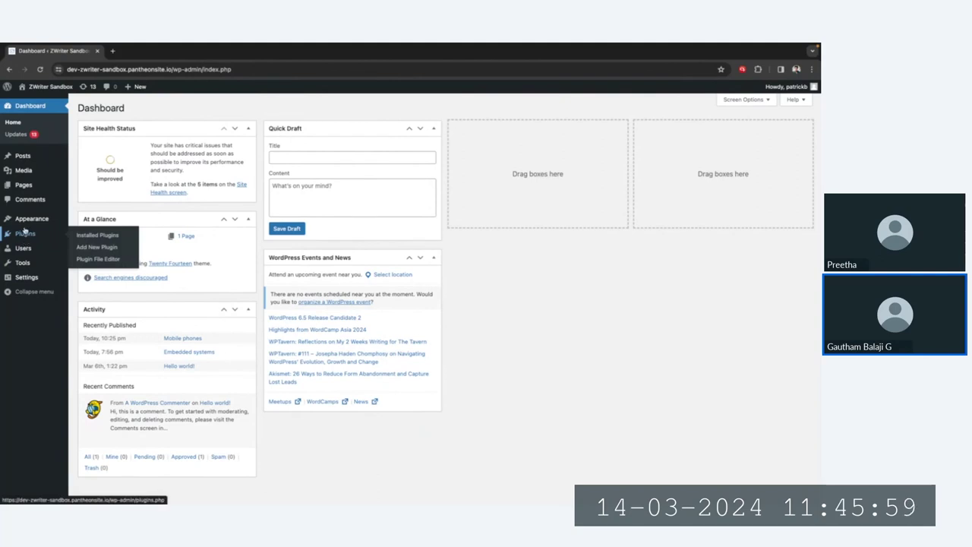
click(26, 234)
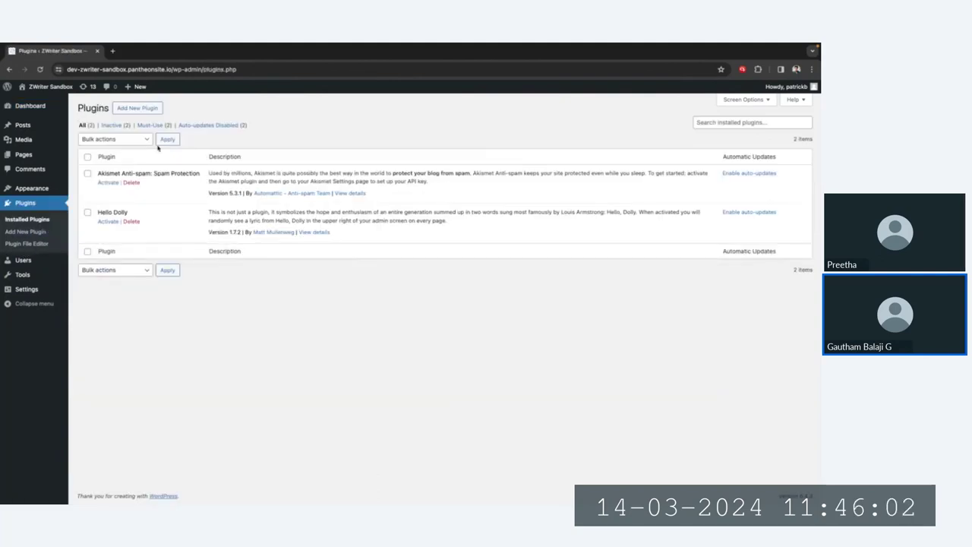
click(148, 109)
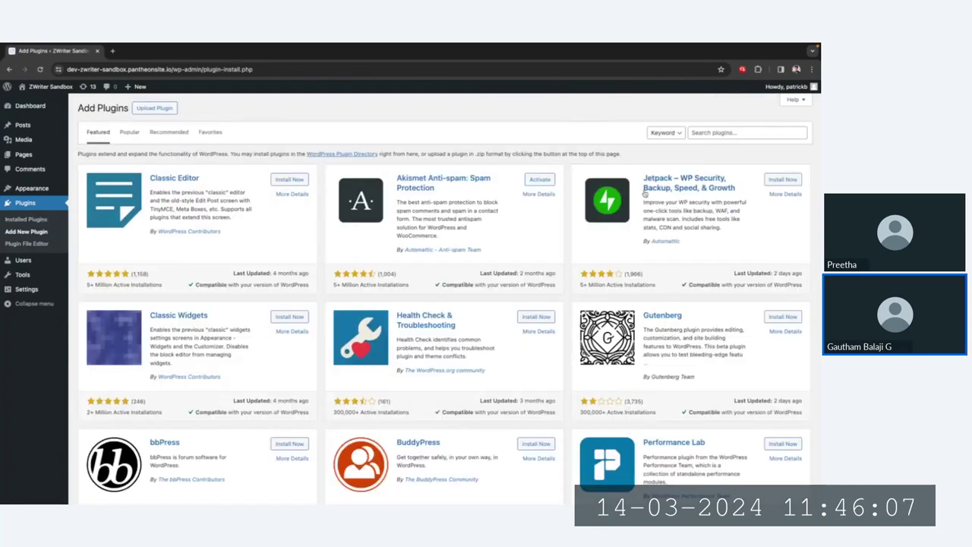
click(723, 132)
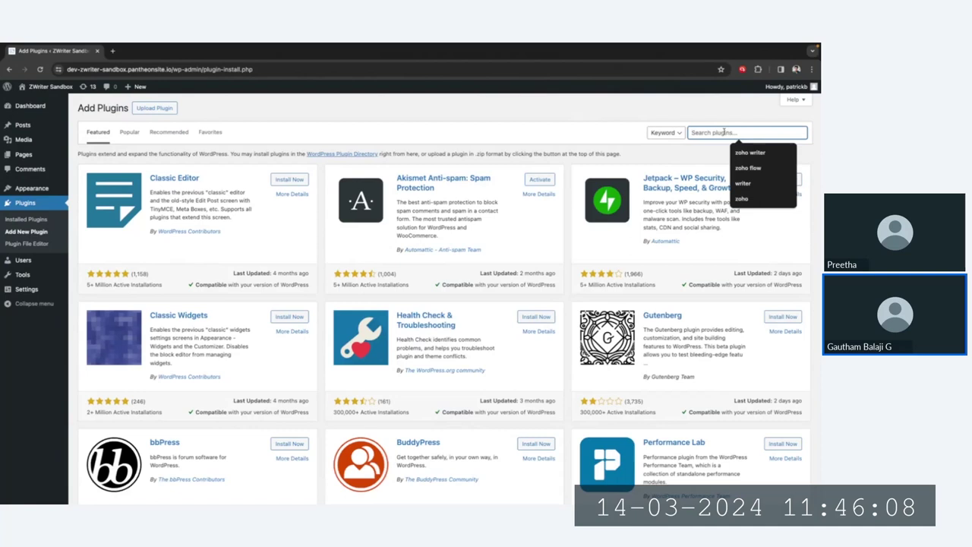
text(zoho flow)
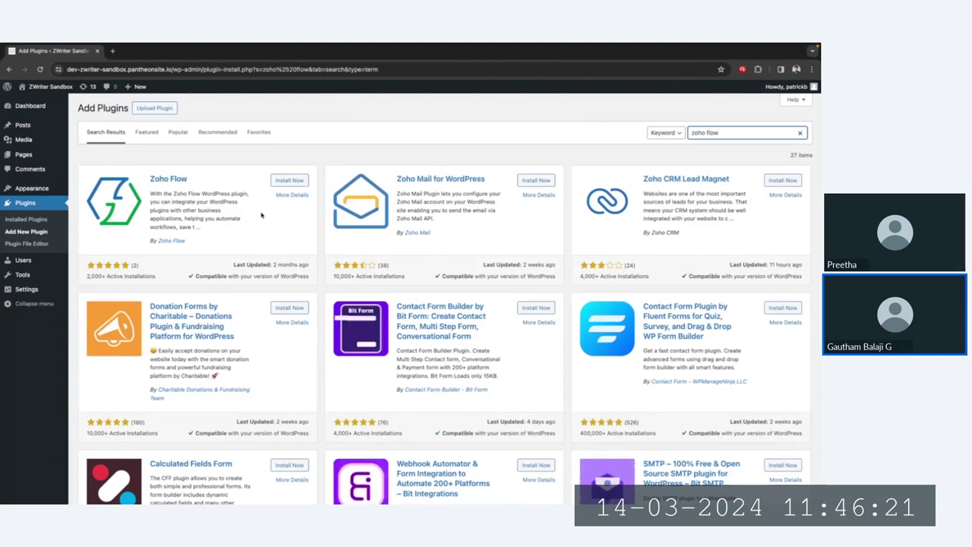
click(290, 180)
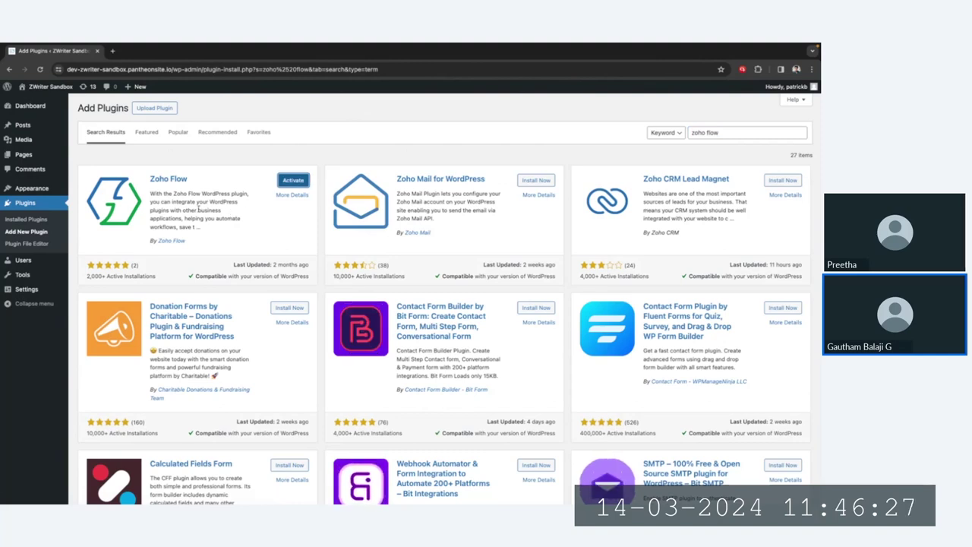
click(289, 180)
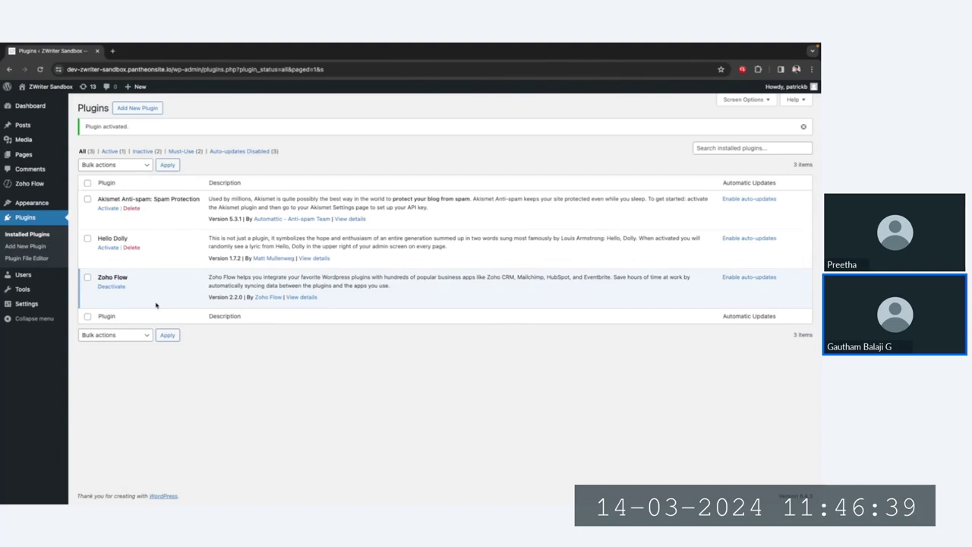
Step: Open Zoho Flow's WordPress.org integration and generate a new API key labelled "Webinar Key"
click(37, 185)
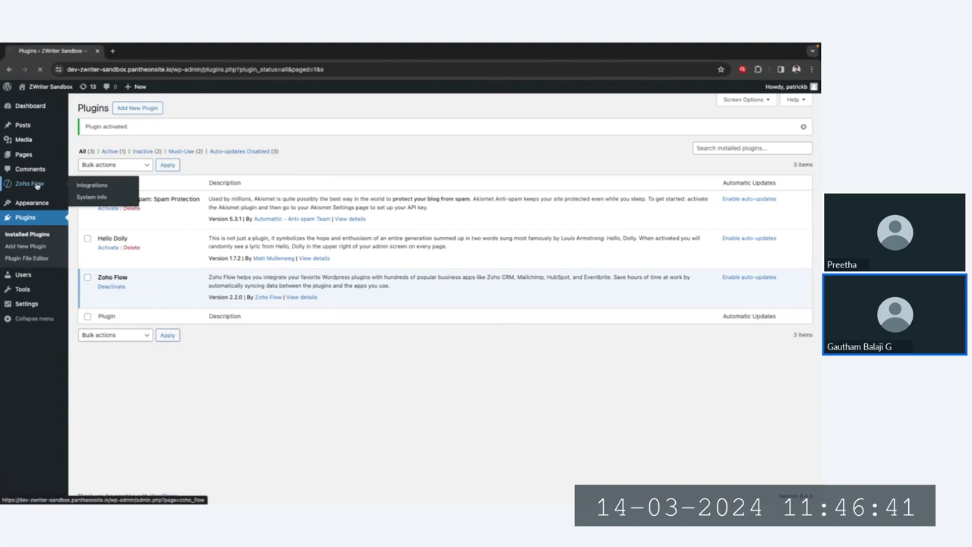
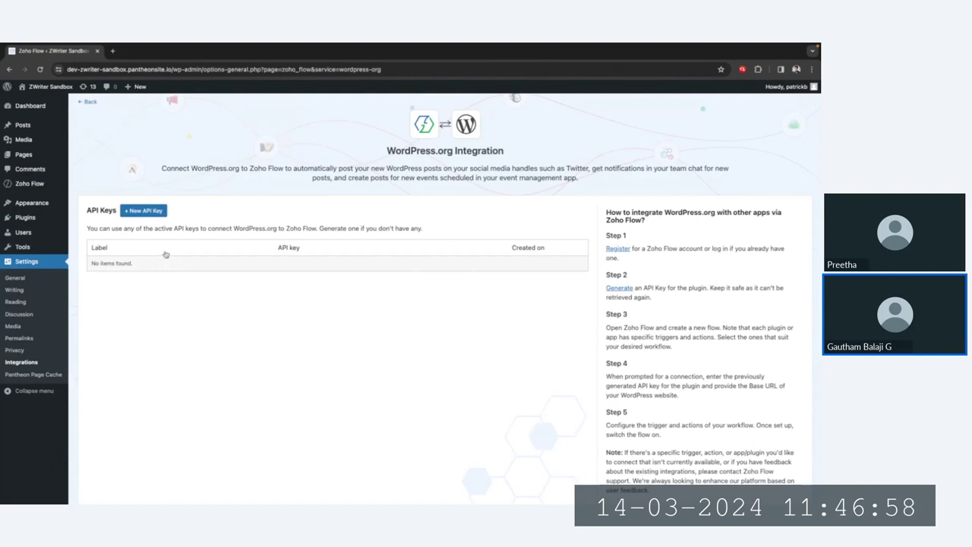
click(150, 217)
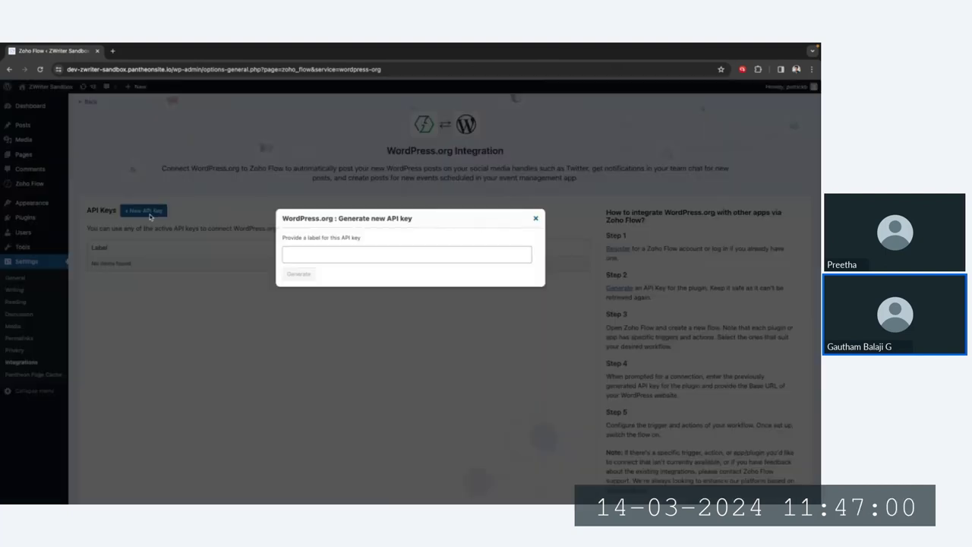
click(324, 254)
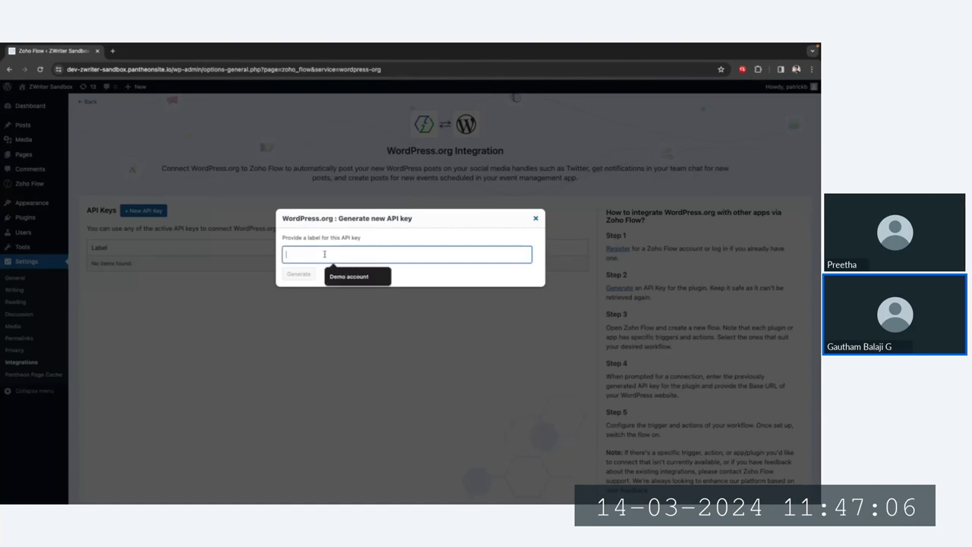
text(Webinar Keu)
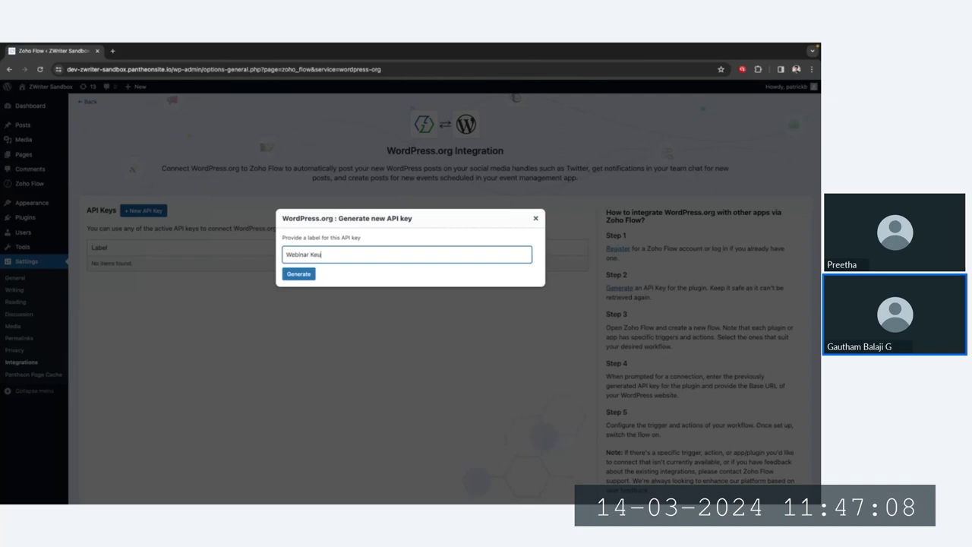
key(BackSpace)
text(y)
click(306, 274)
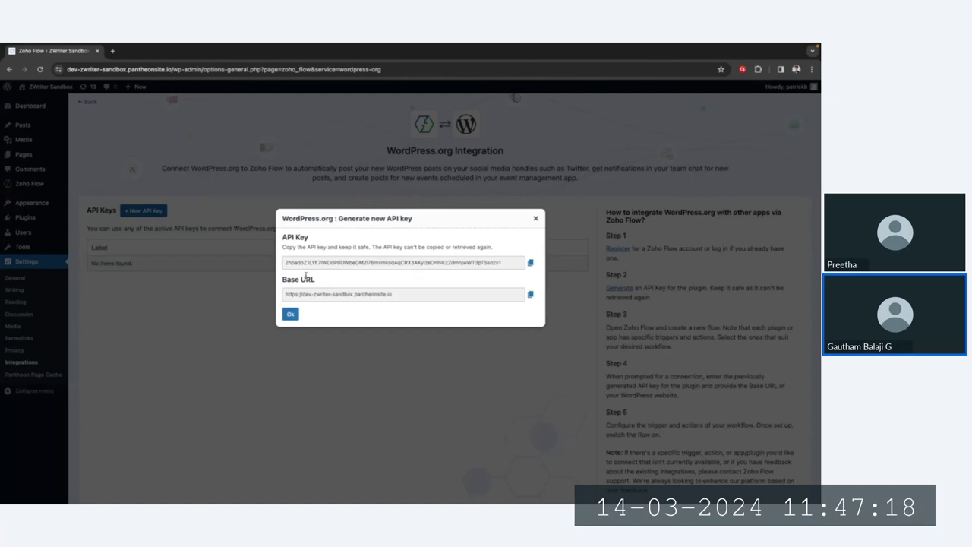
Step: Return to the Mobile phones document in Zoho Writer and open the Wordpress.org extension's connection page asking for the base URL
key(ctrl+Left)
key(ctrl+Left)
key(ctrl+Left)
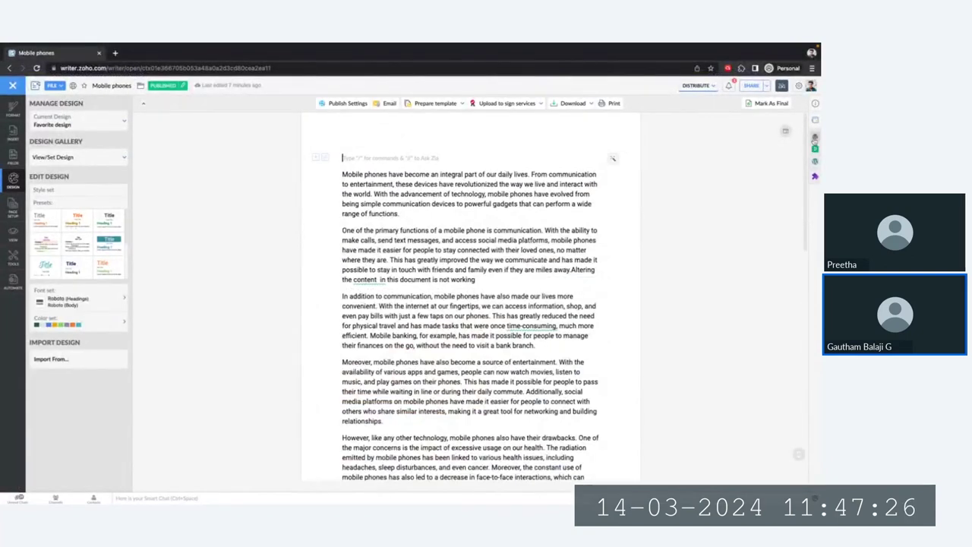
click(814, 175)
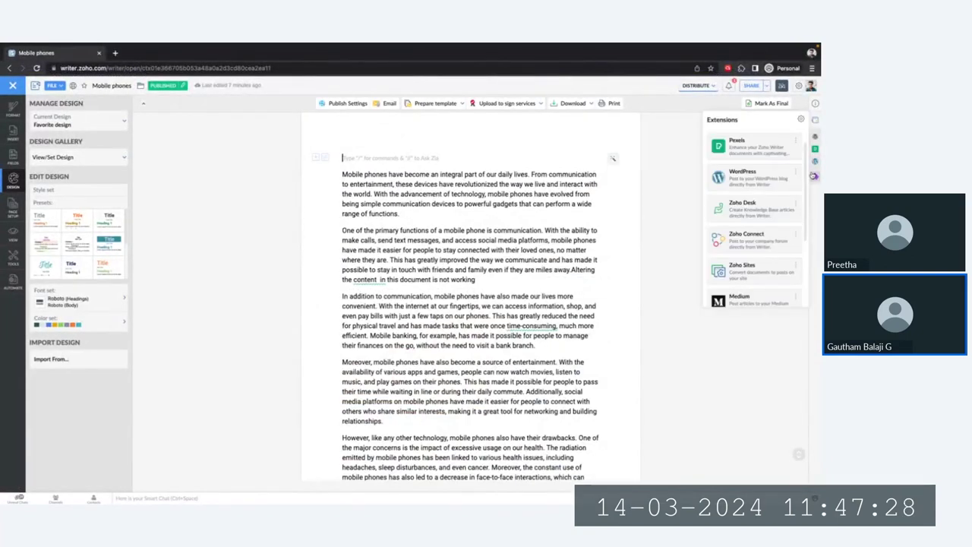
scroll(760, 248, down, 3)
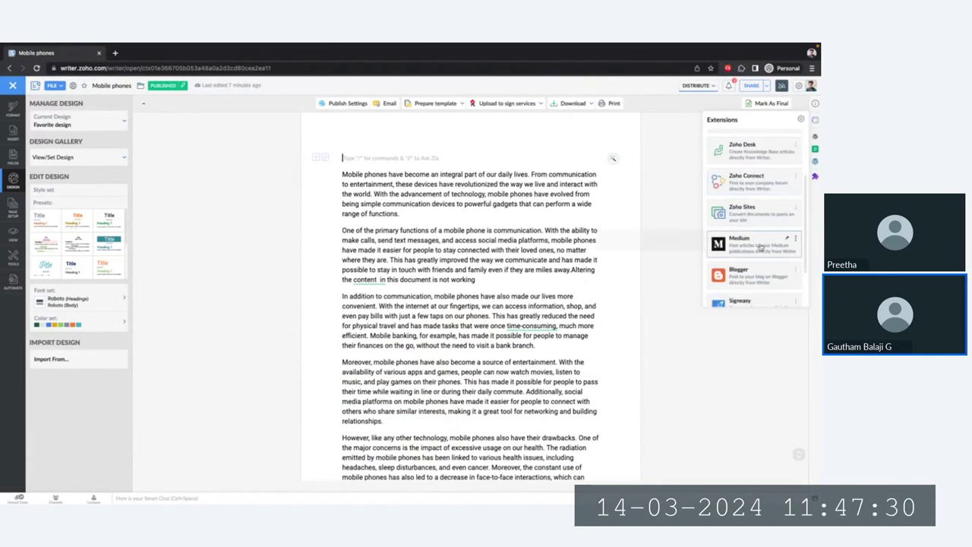
scroll(760, 247, up, 3)
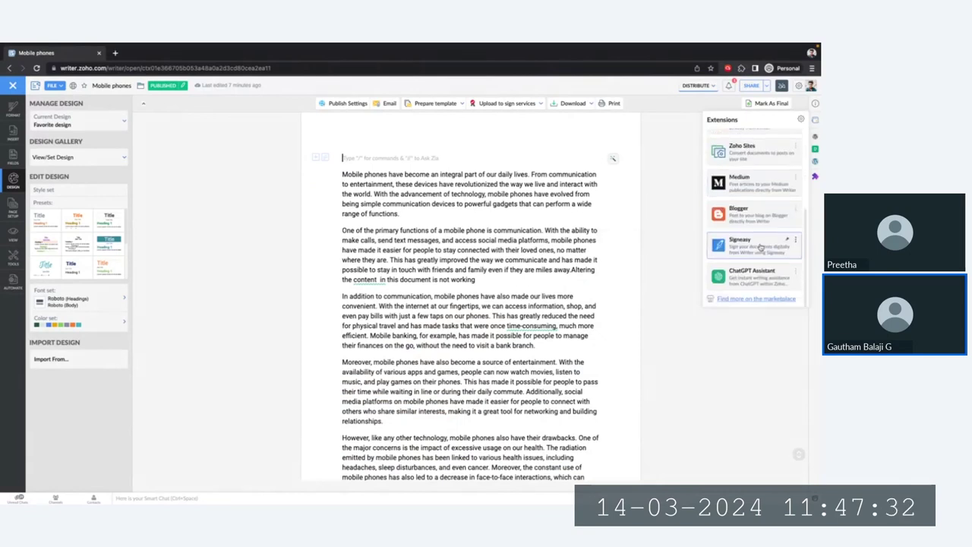
scroll(760, 247, up, 2)
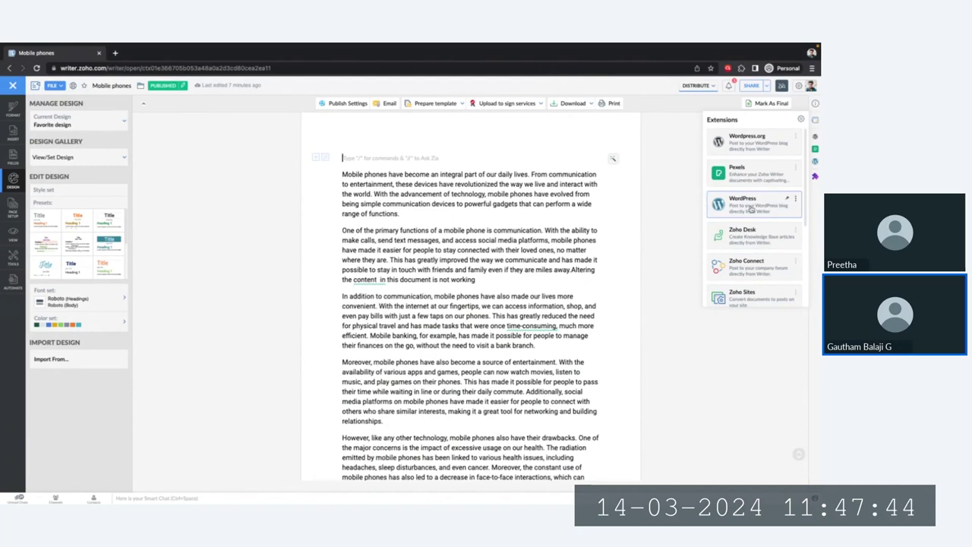
click(753, 141)
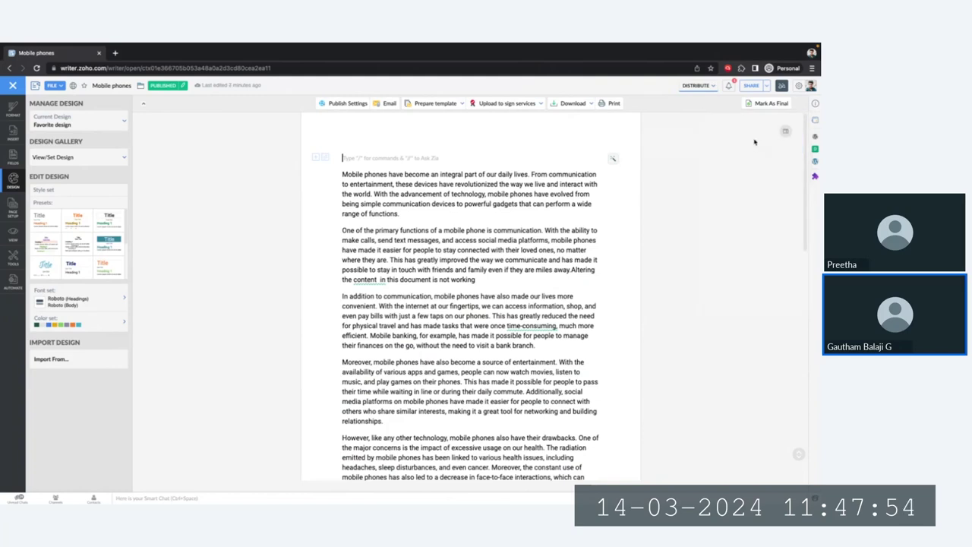
click(814, 177)
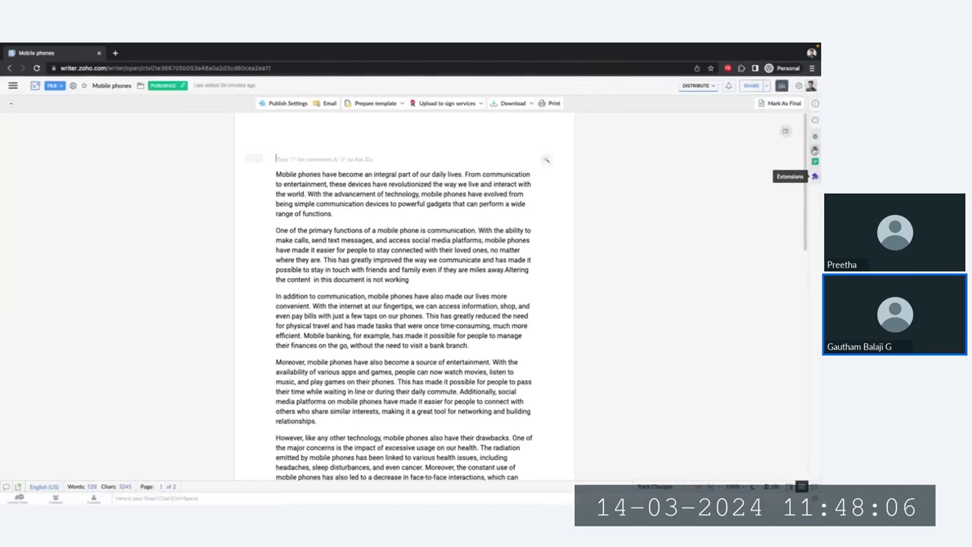
click(815, 177)
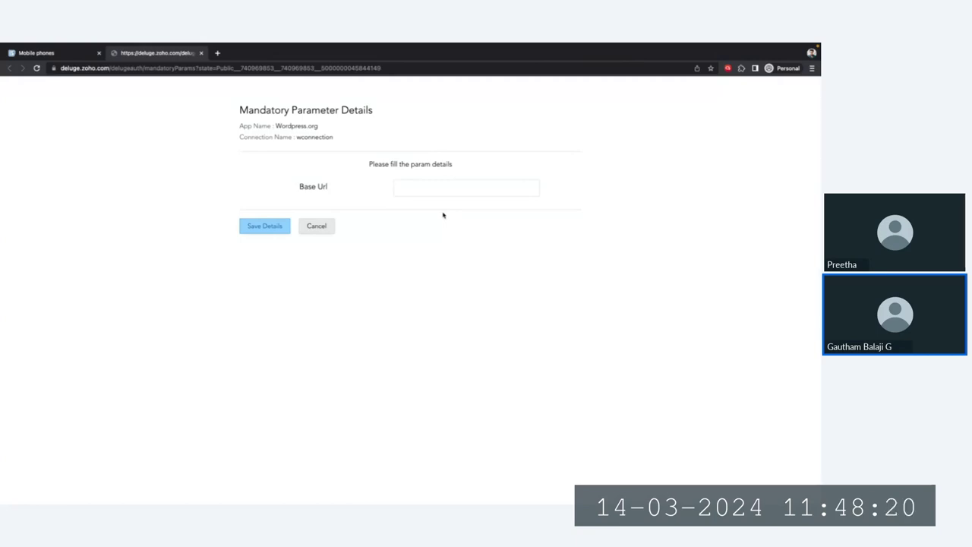
key(ctrl+Left)
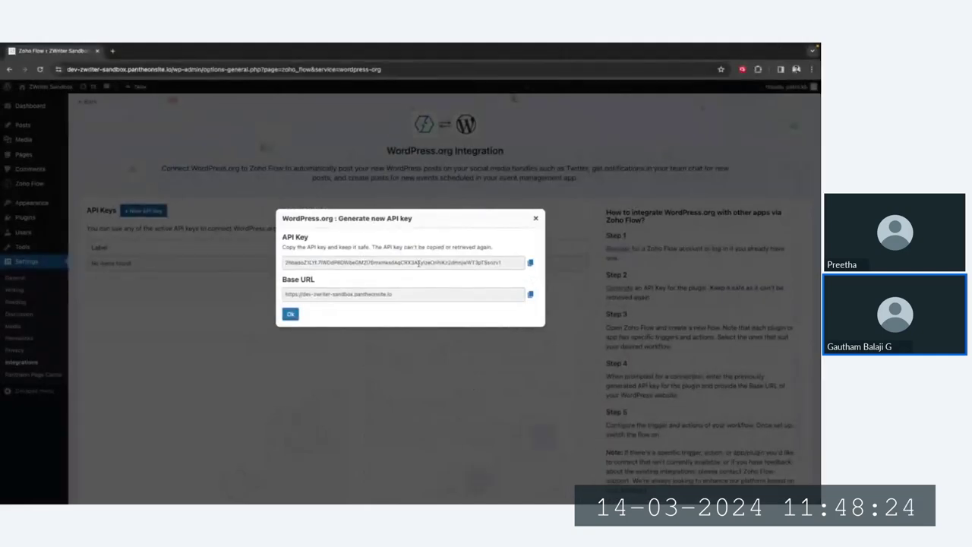
click(530, 262)
click(530, 294)
click(530, 295)
key(ctrl+Right)
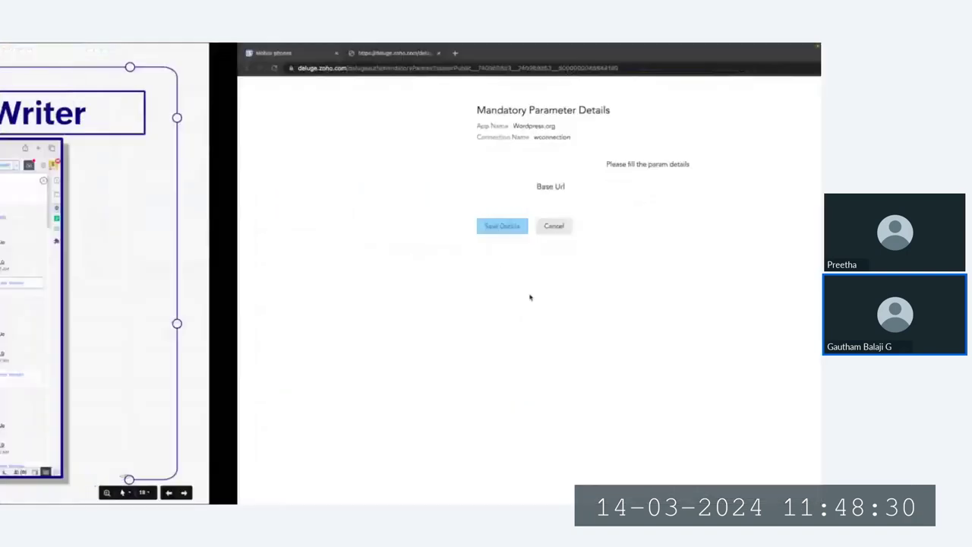
click(413, 192)
key(ctrl+v)
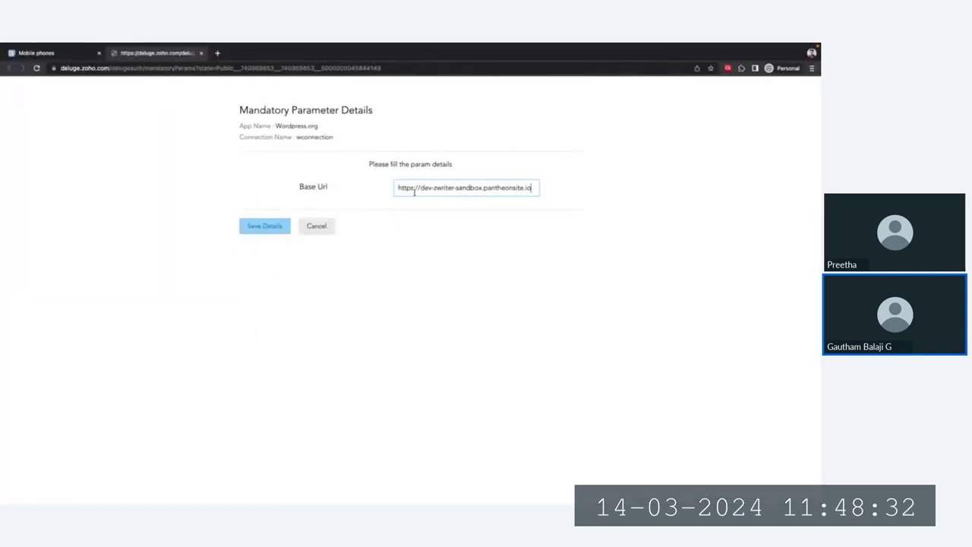
click(256, 227)
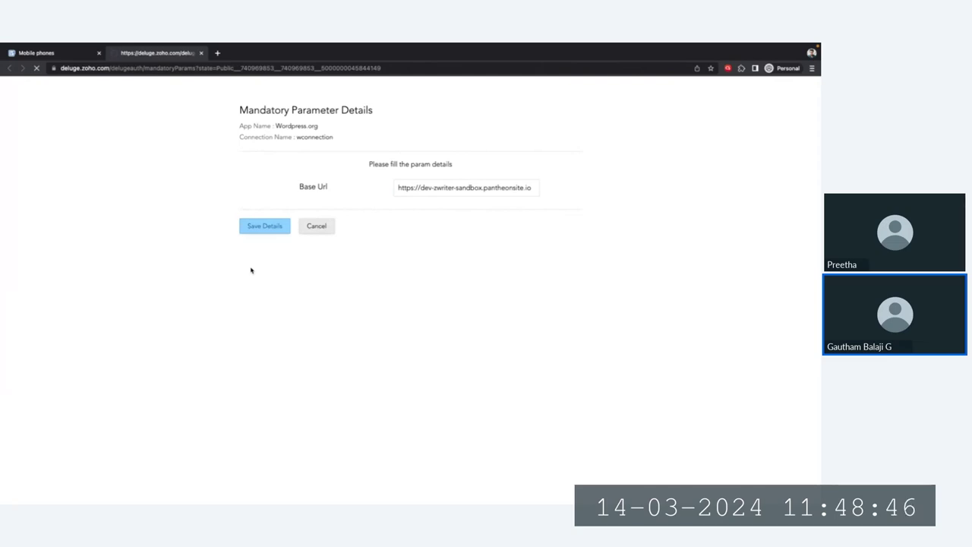
click(259, 227)
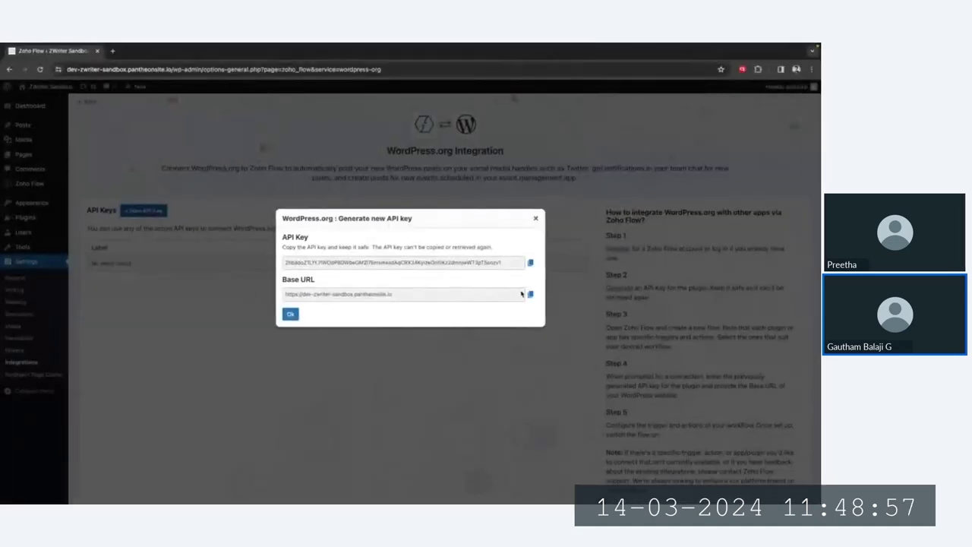
Step: Copy the generated API key from the WordPress site, paste it into the connection's API key field, and save the details
click(530, 262)
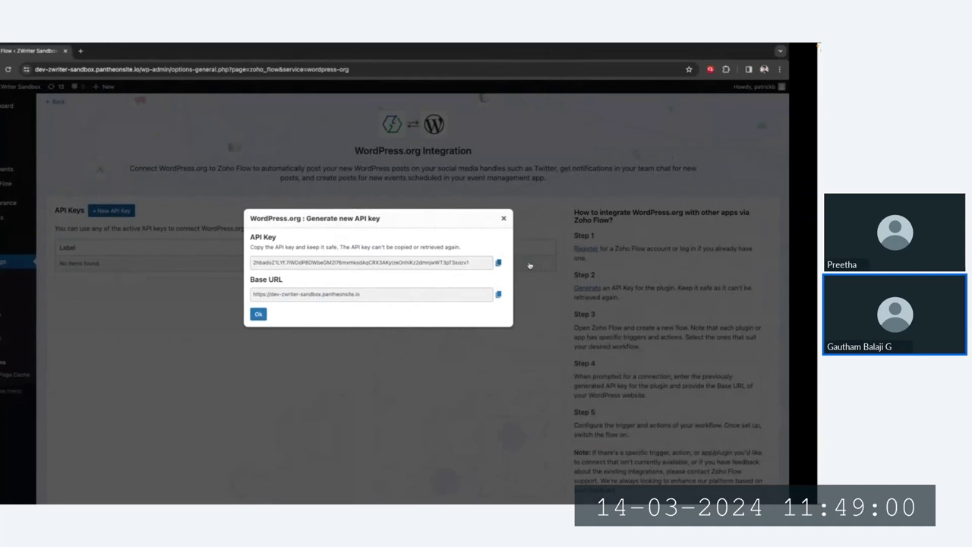
key(alt+Tab)
click(456, 189)
key(ctrl+v)
click(265, 226)
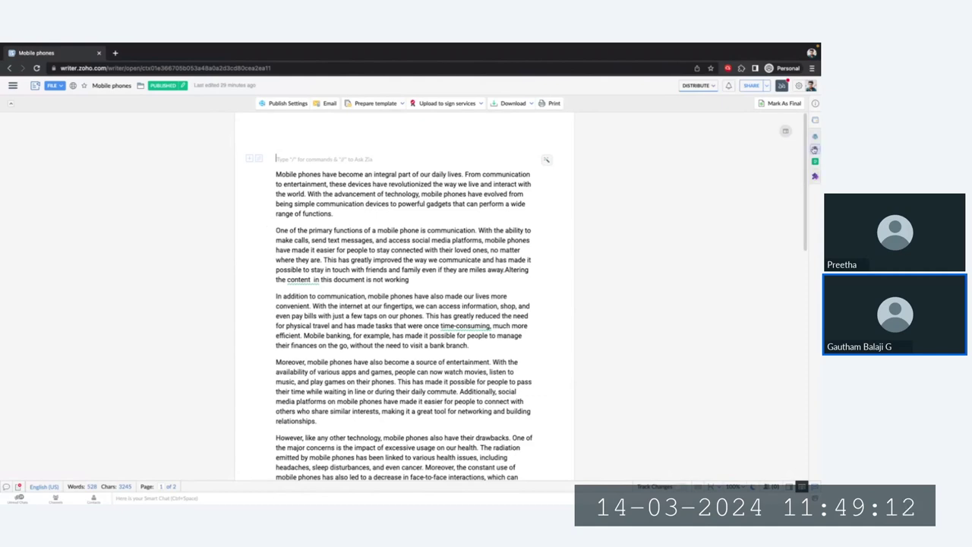
Step: Open the Wordpress.org extension and fill in the post title "Mobile phones" and description "To know more about mobile phones"
click(814, 150)
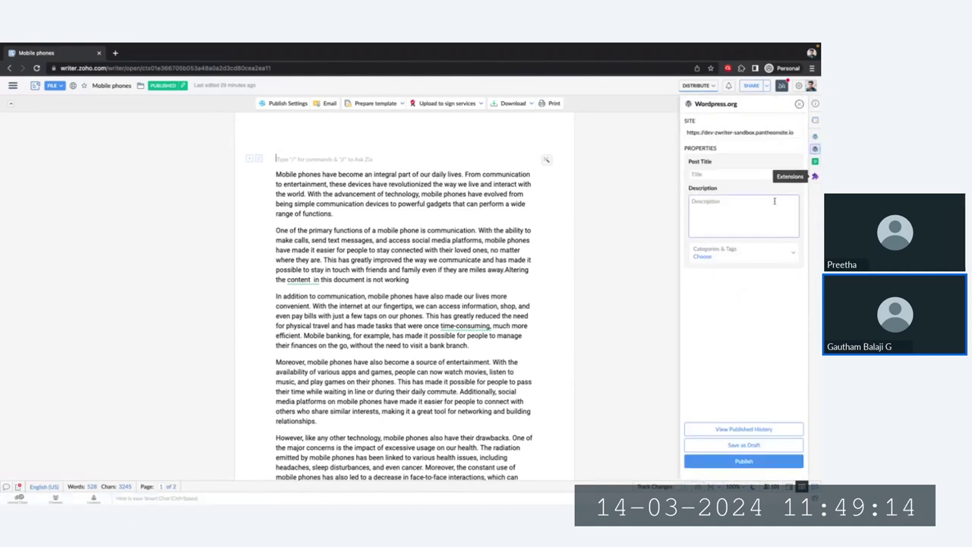
click(726, 176)
click(727, 192)
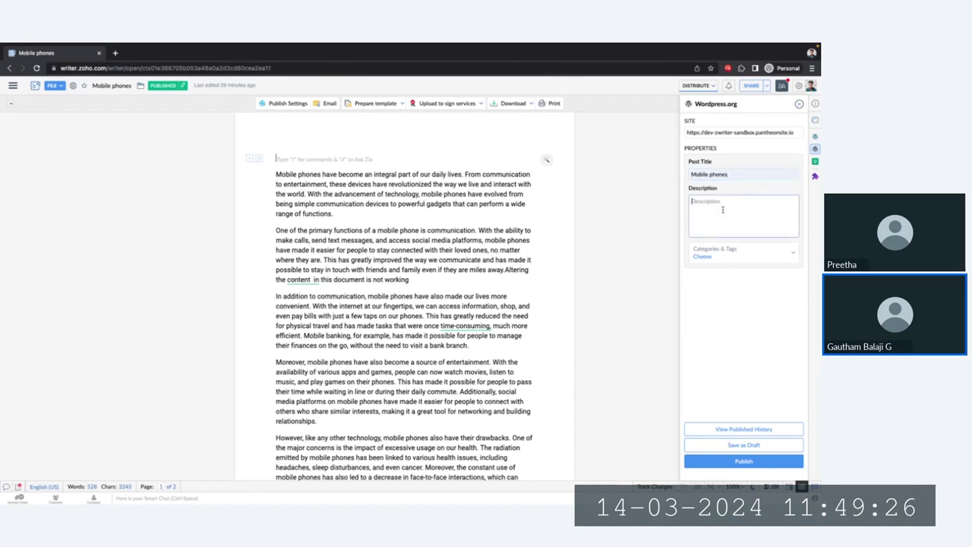
text(To know more about moobnil)
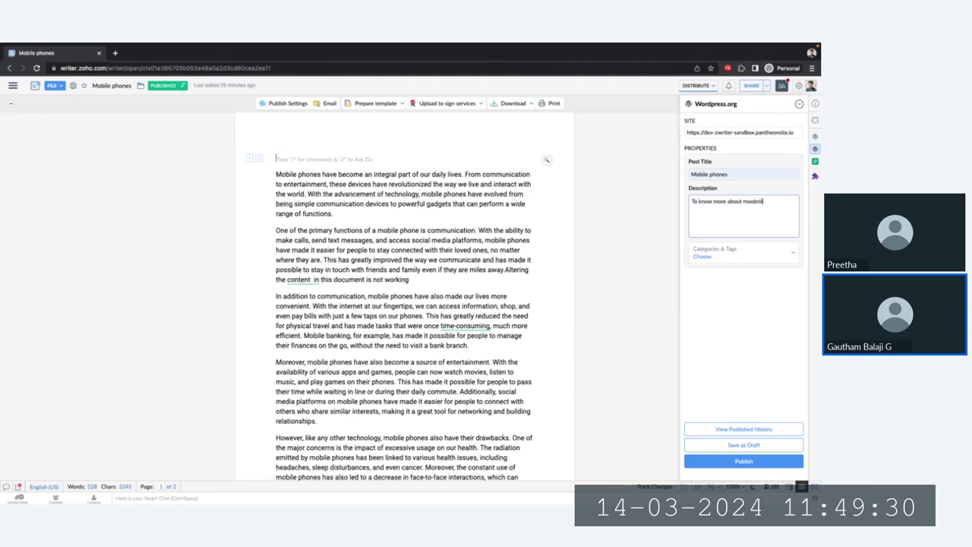
key(BackSpace)
key(BackSpace)
key(BackSpace)
text(bile phones)
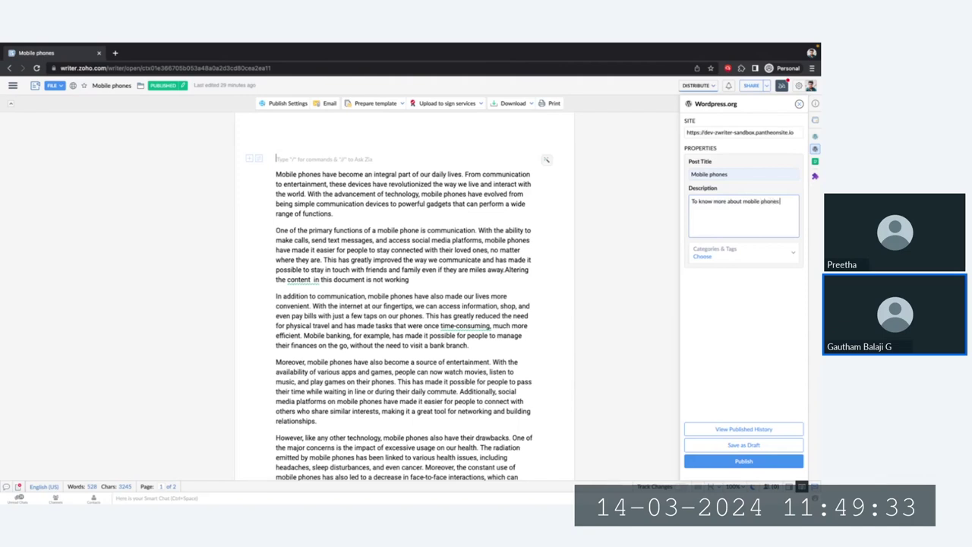
Step: Add the tags "mobiles" and "phone" to the post and publish it to the WordPress.org site
click(732, 258)
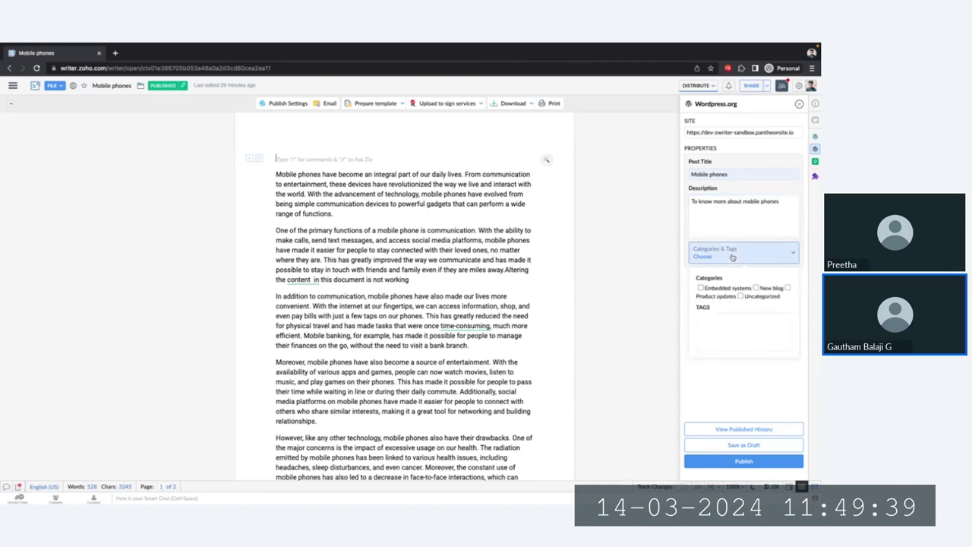
click(740, 336)
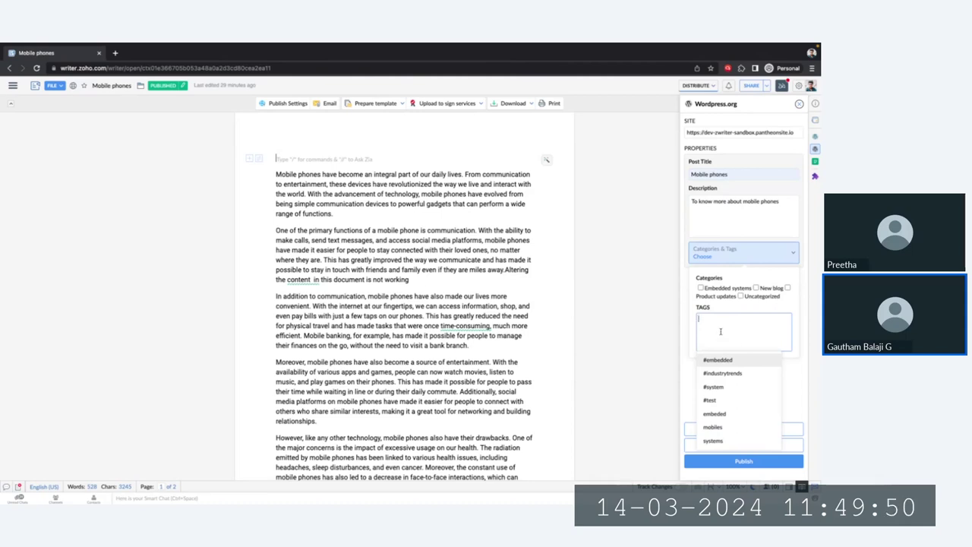
text(mobile)
key(Return)
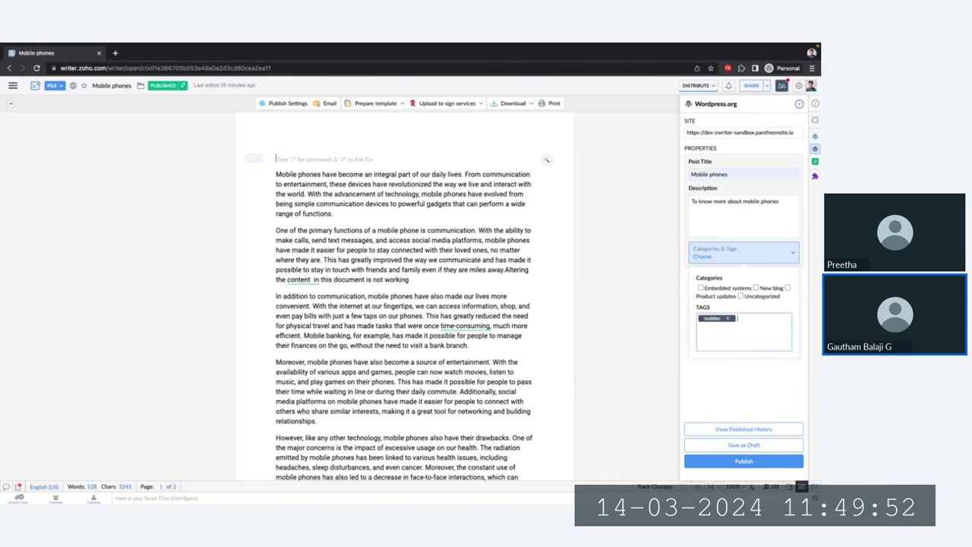
text(phone)
key(Return)
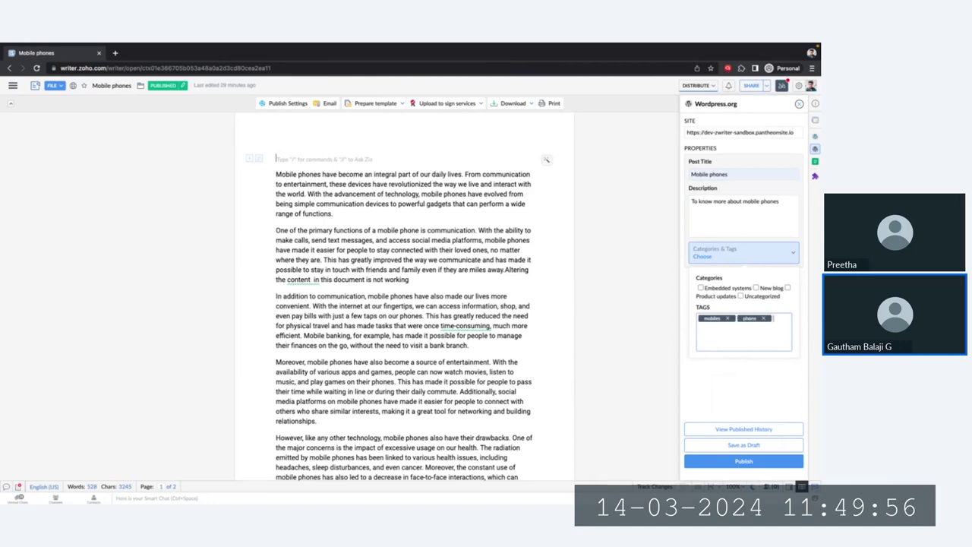
click(746, 461)
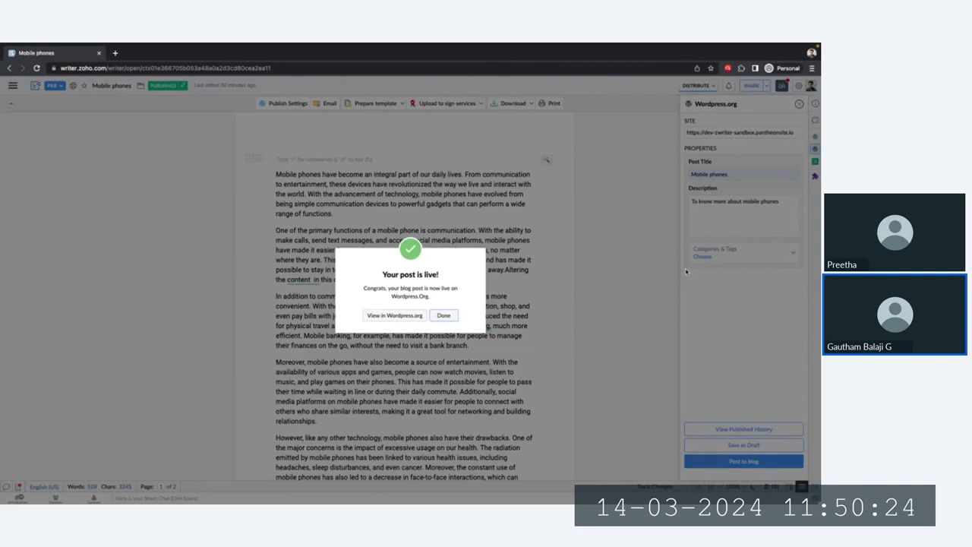
Step: View the published post on the WordPress.org site and check its text, table and tags
click(387, 315)
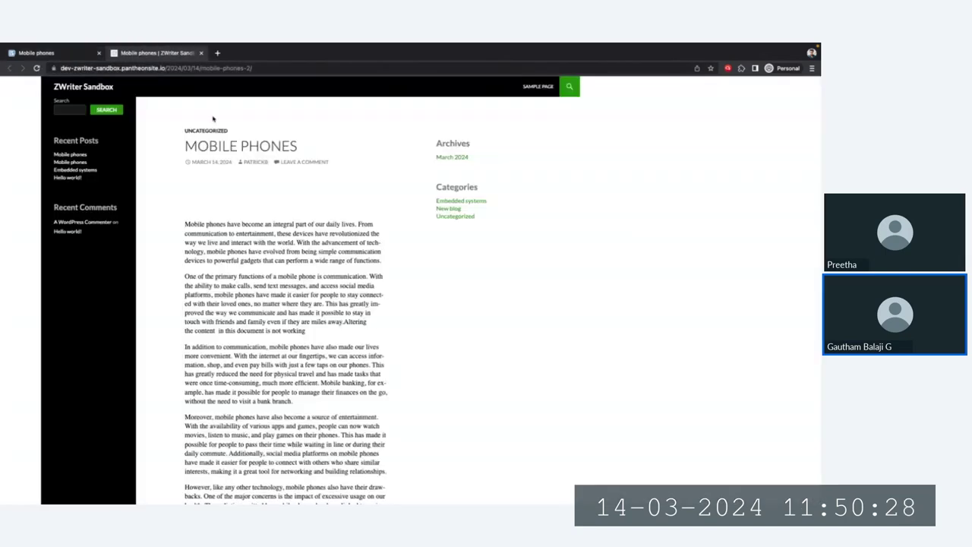
scroll(240, 278, down, 1)
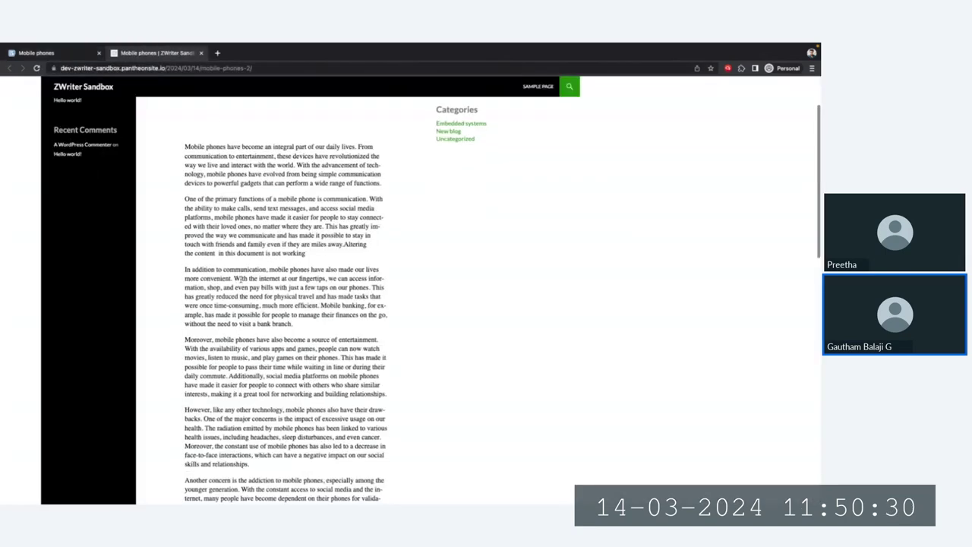
scroll(240, 279, up, 1)
scroll(240, 278, down, 5)
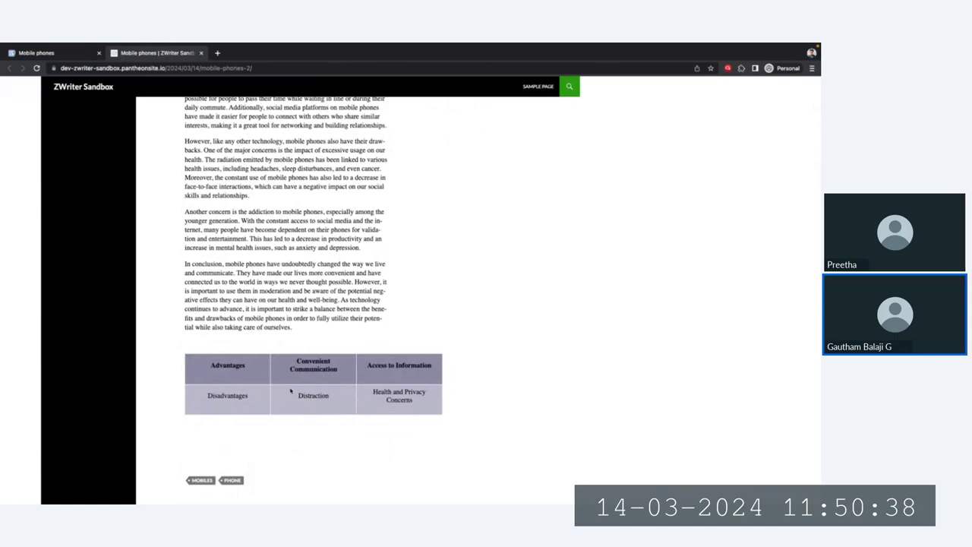
scroll(290, 390, up, 5)
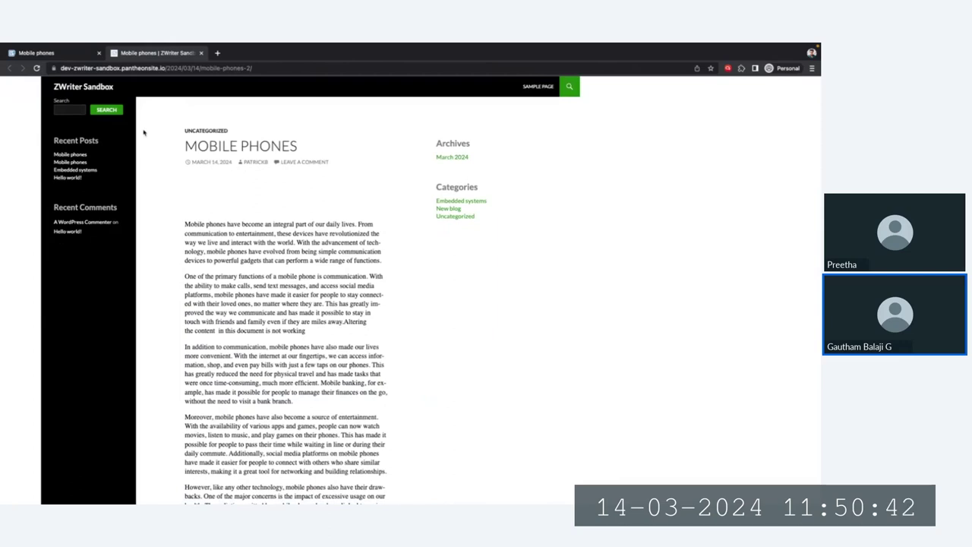
Step: Return to the document and insert the hands-holding-a-phone picture from a "mobile" web image search on a new line after the first paragraph
click(32, 55)
click(335, 214)
key(Return)
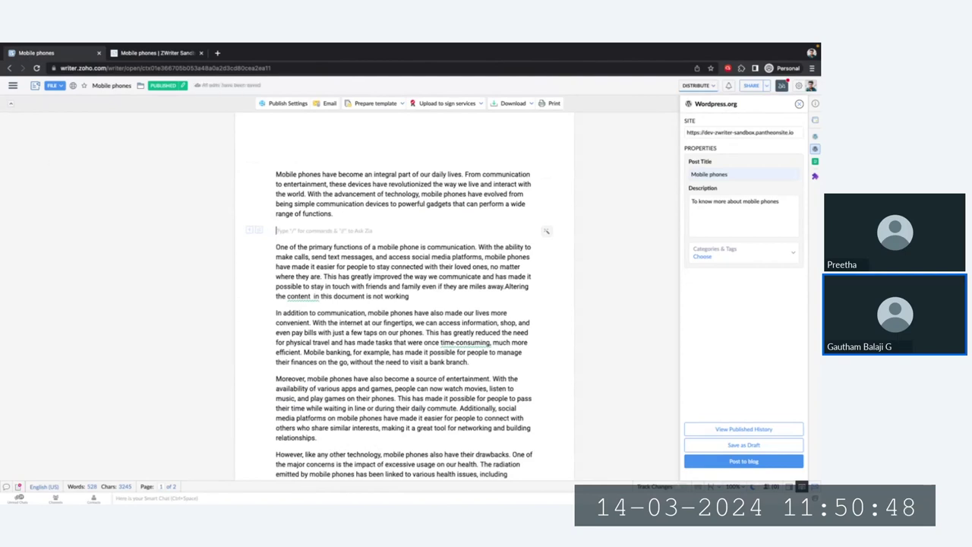
click(12, 85)
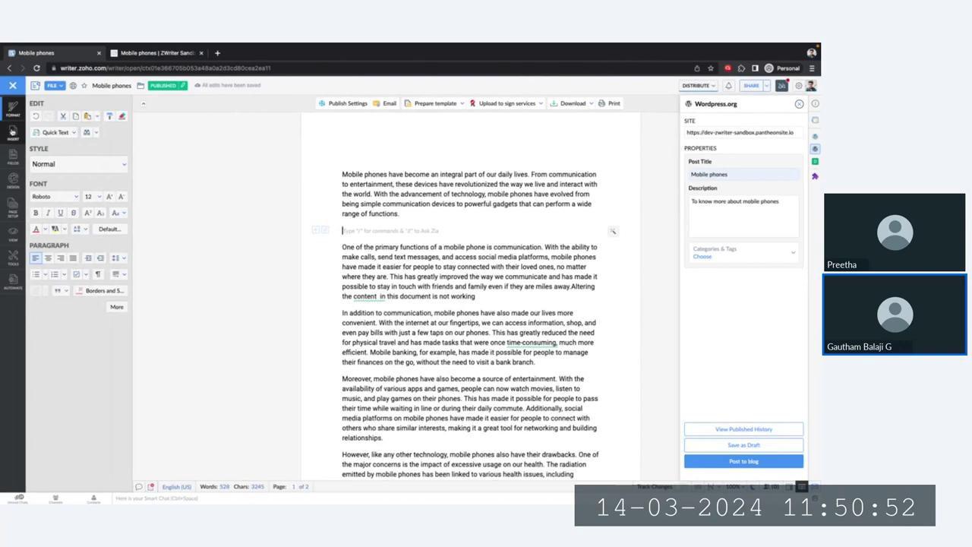
click(12, 130)
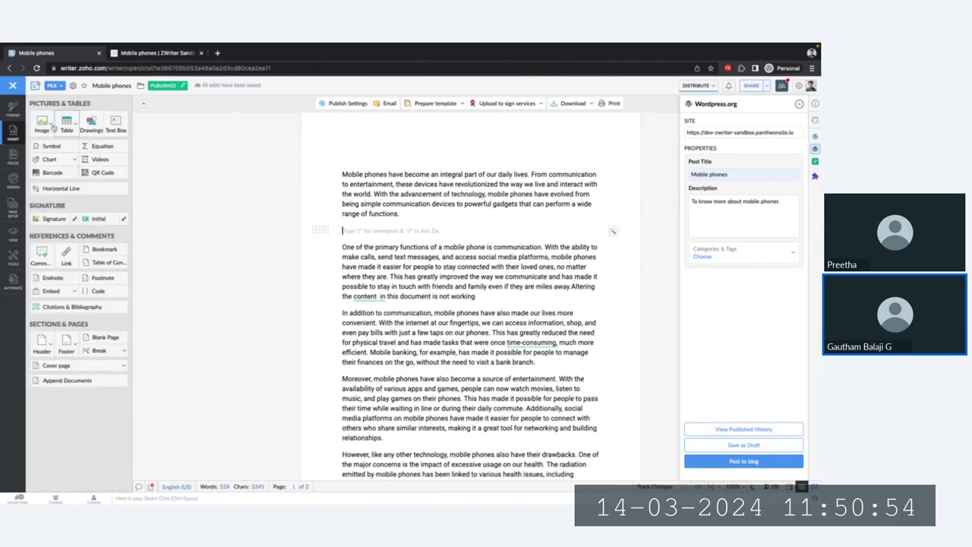
click(41, 127)
click(60, 227)
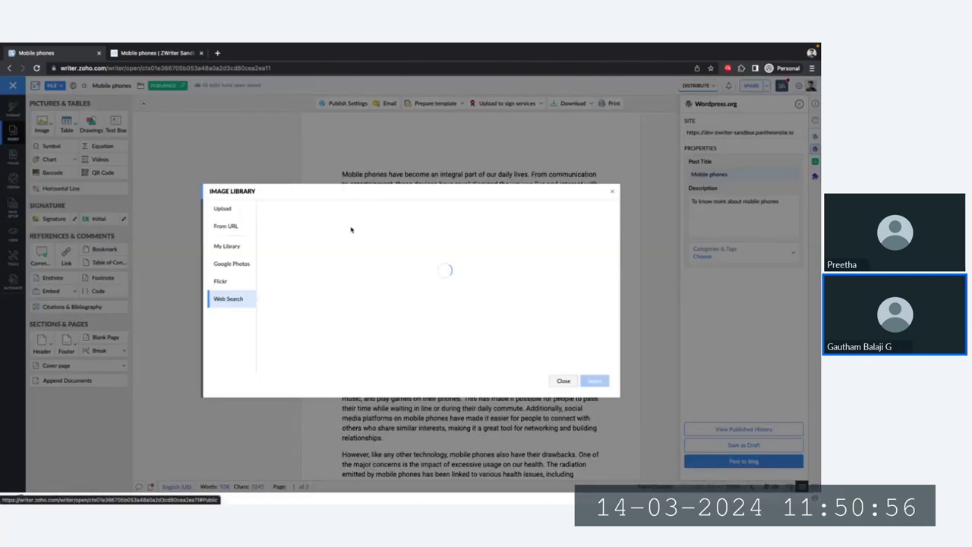
click(387, 208)
text(mobile)
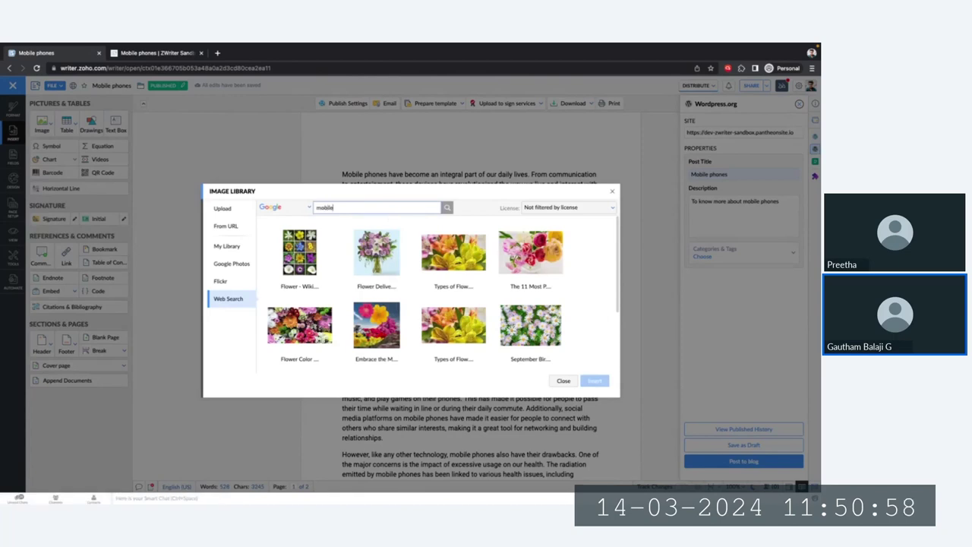
key(Return)
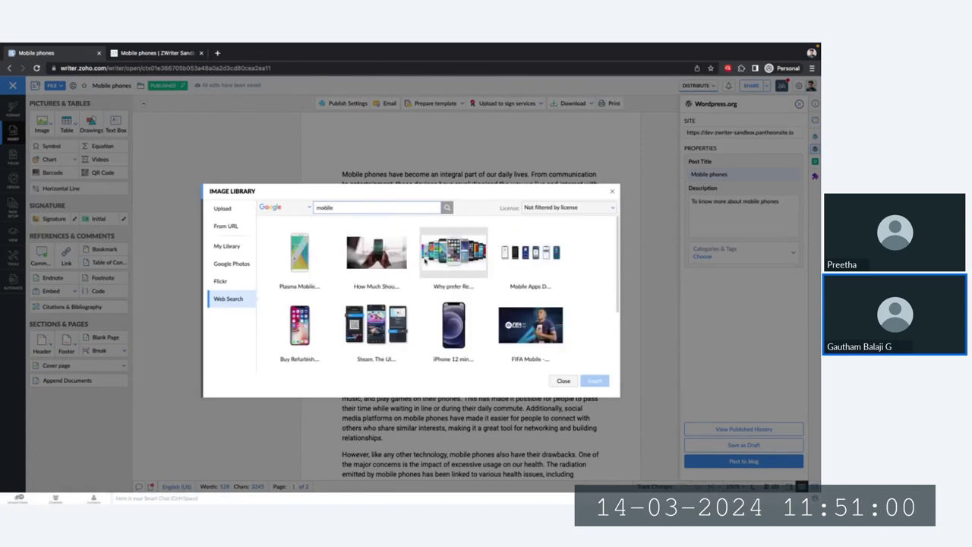
click(408, 258)
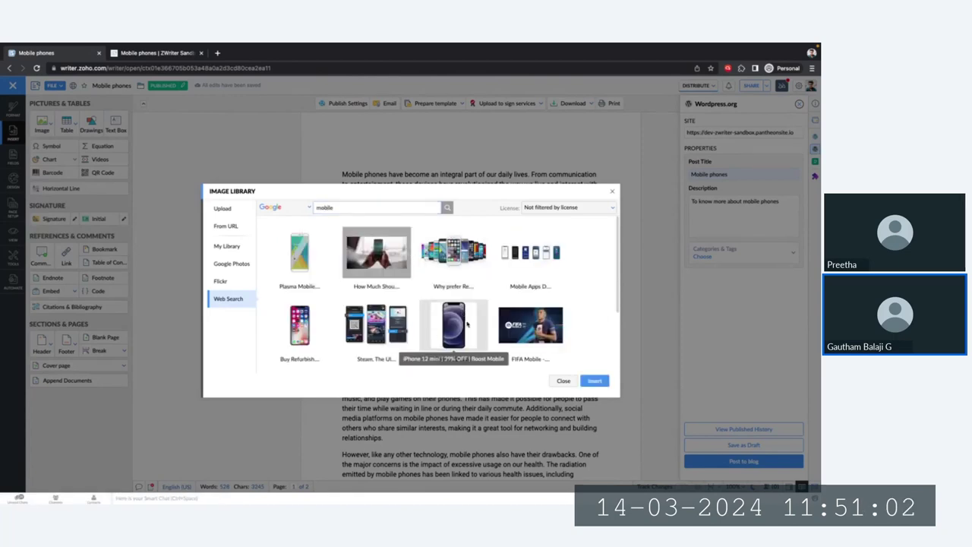
click(594, 381)
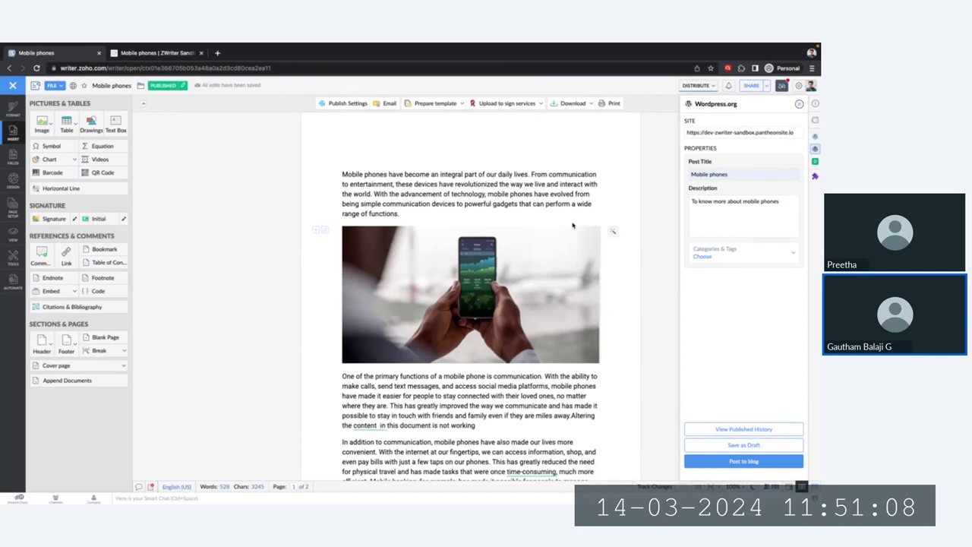
Step: View the embed code entry and the video search's list of sources, and close the video search
click(52, 291)
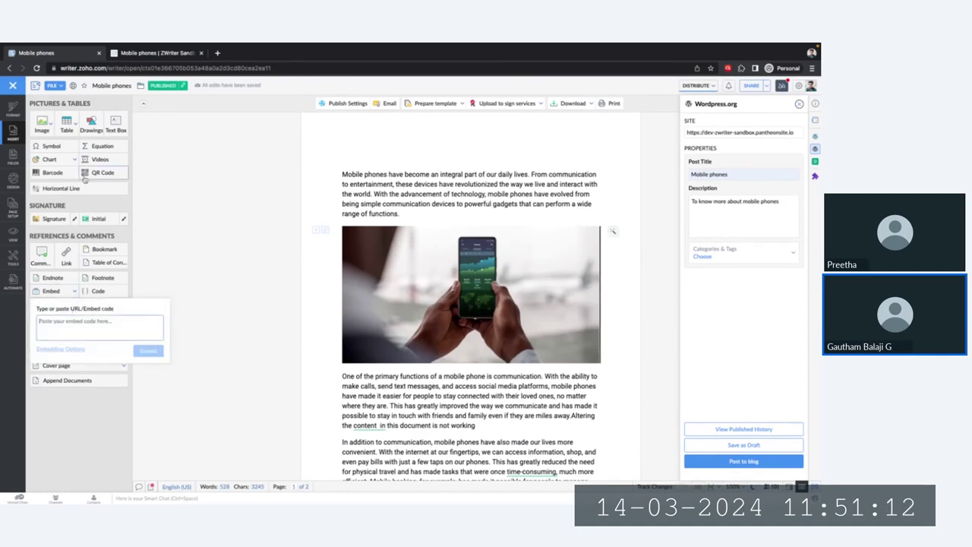
click(101, 158)
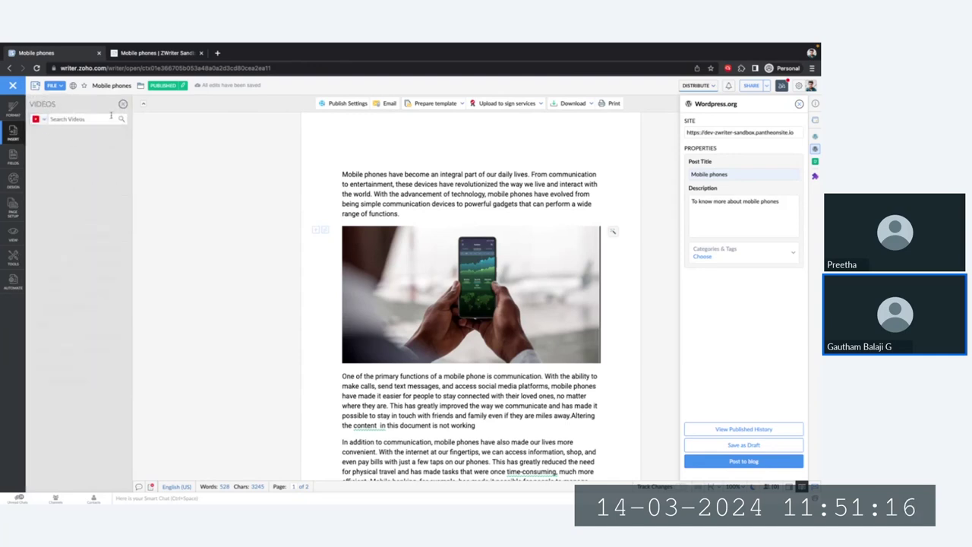
click(43, 119)
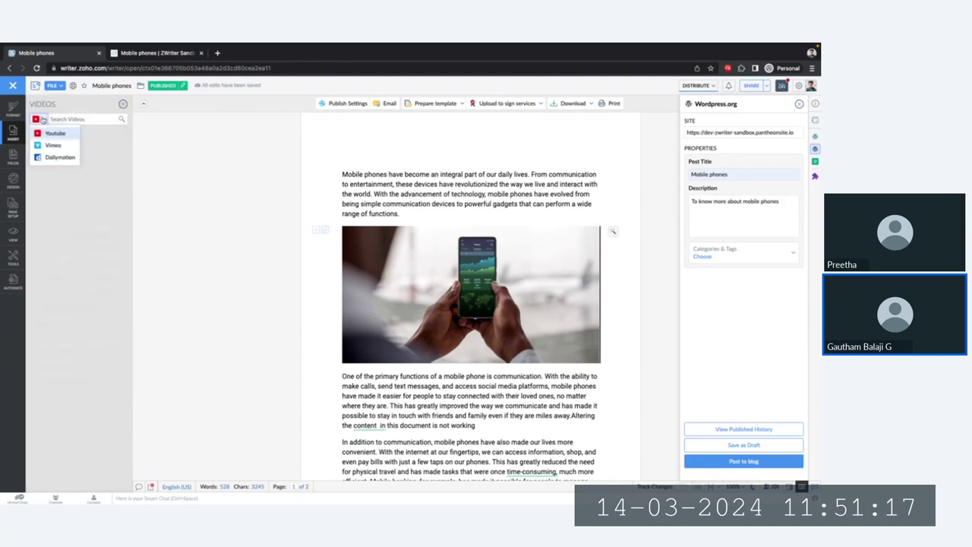
click(123, 104)
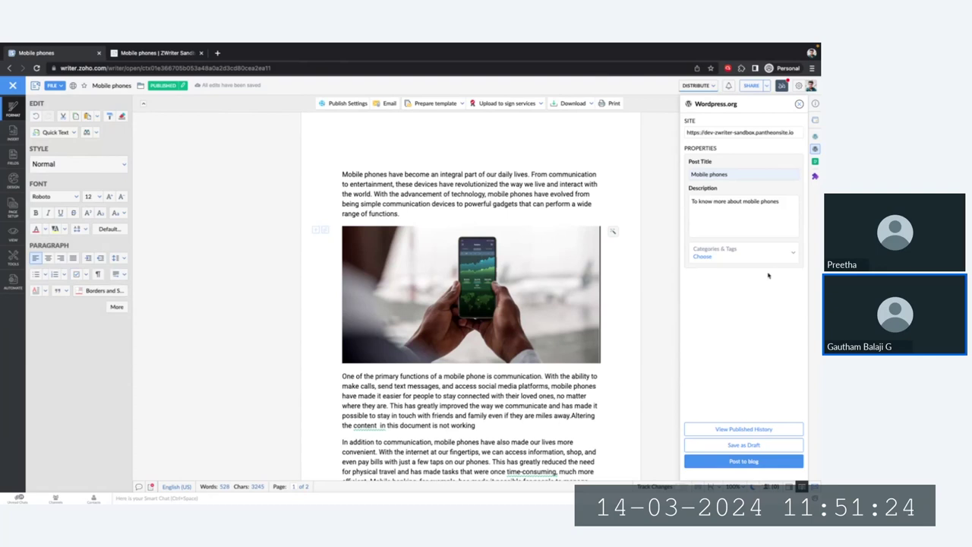
Step: Open the published history and republish the current document version to the older Mobile phones post, last published as Document Version 10.0
click(761, 431)
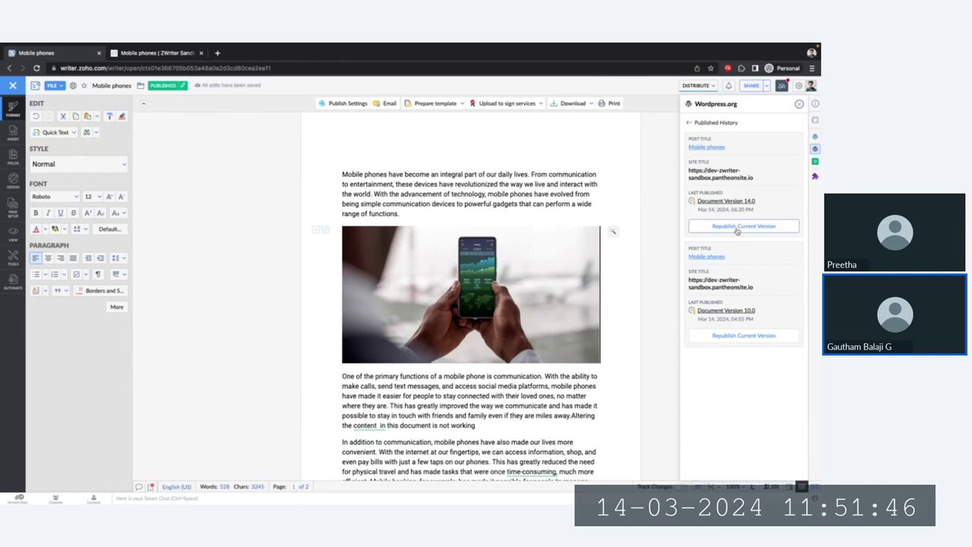
click(751, 336)
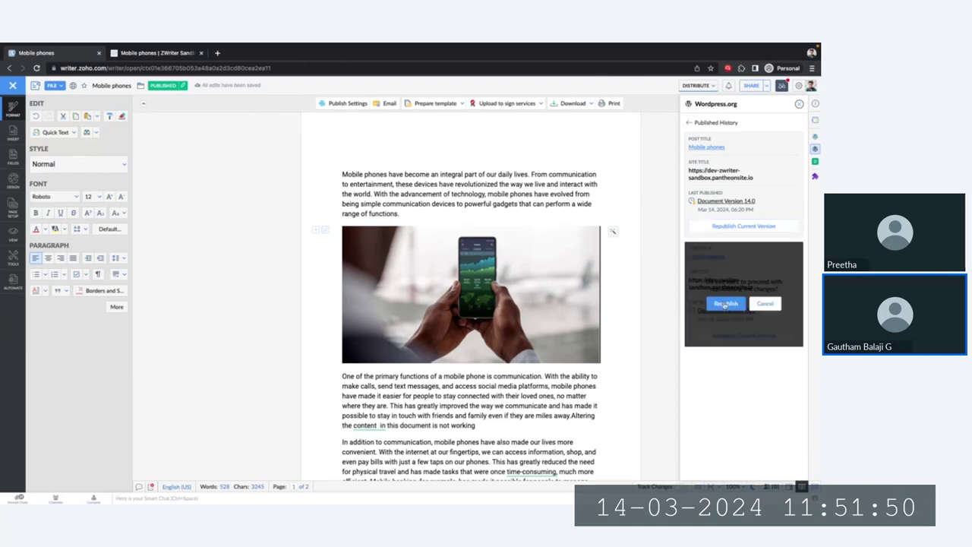
click(726, 304)
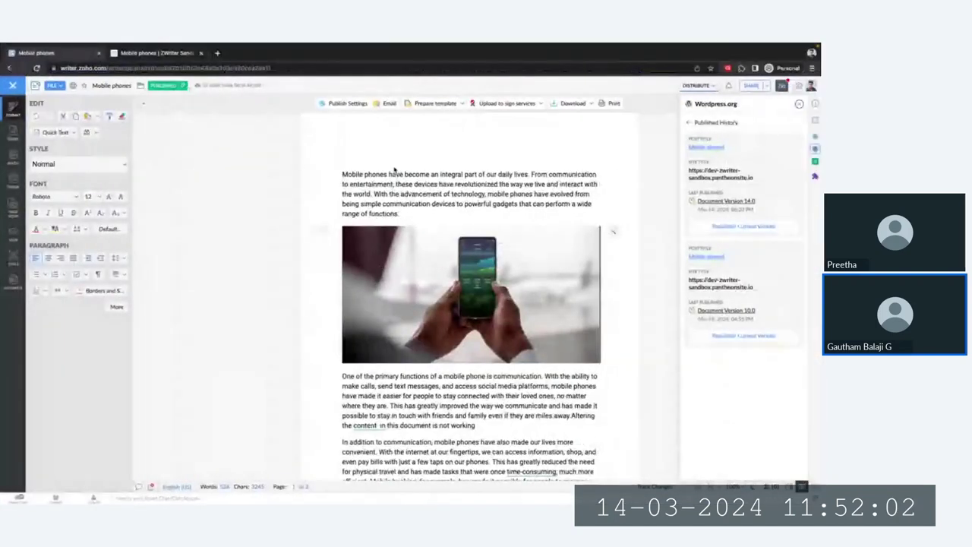
Step: Close the published Mobile phones post on the WordPress.org site and return to the document with its inserted picture
click(171, 53)
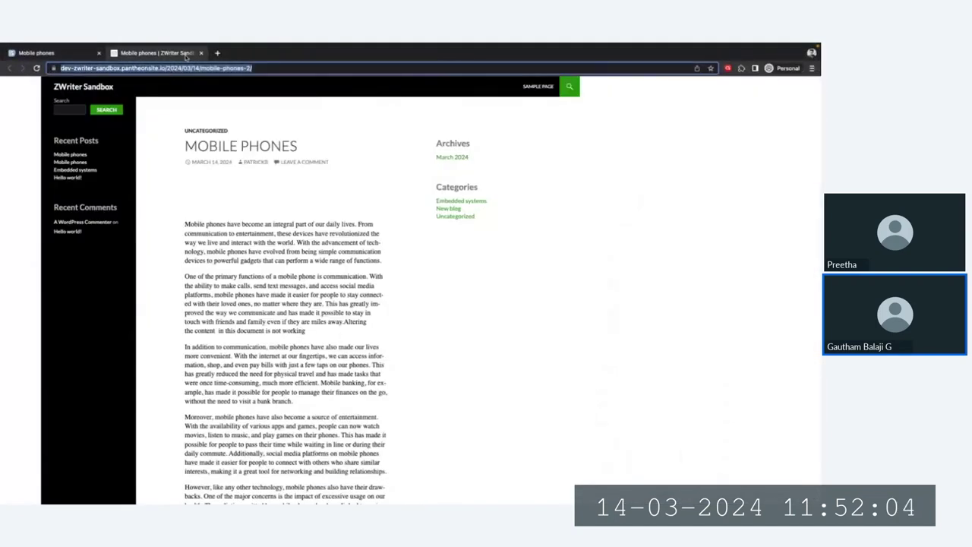
click(200, 53)
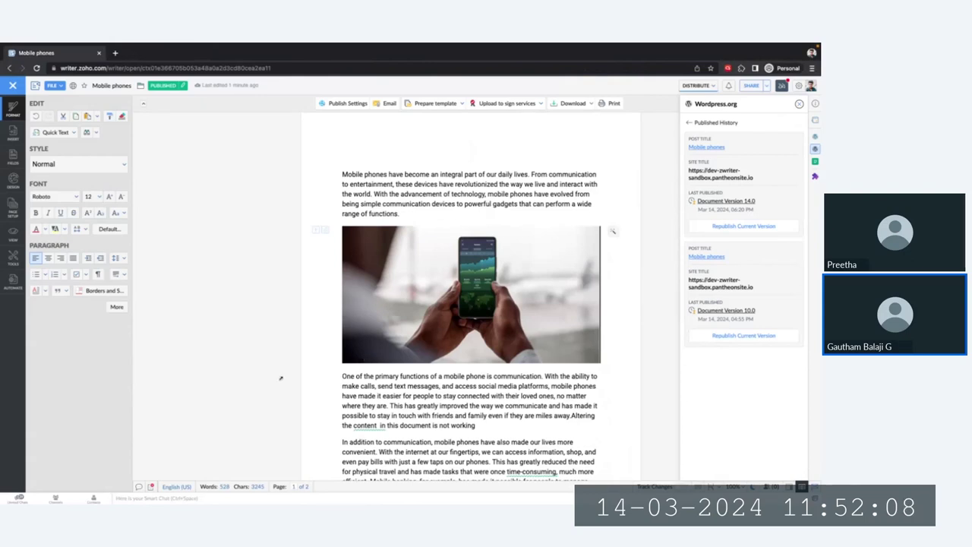
scroll(451, 303, down, 2)
scroll(452, 303, up, 2)
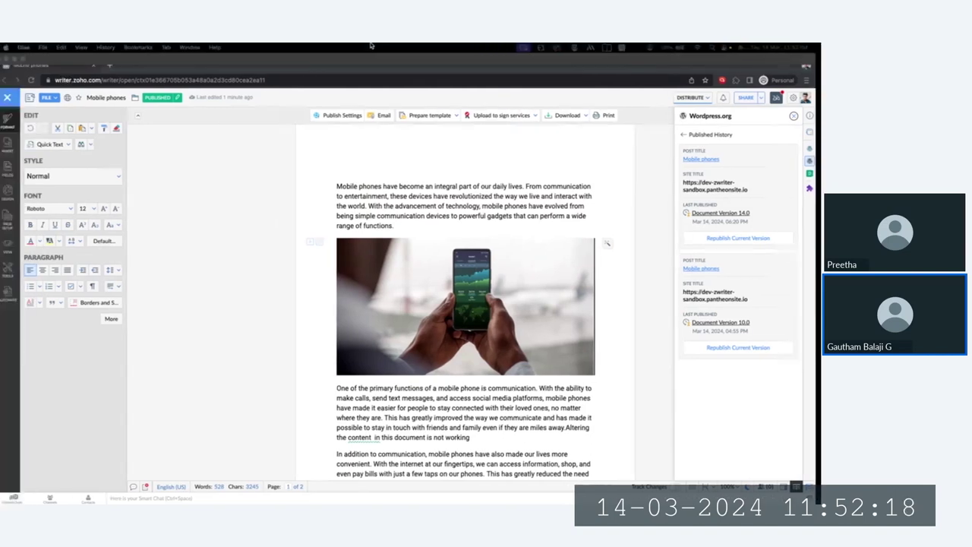
key(ctrl+Left)
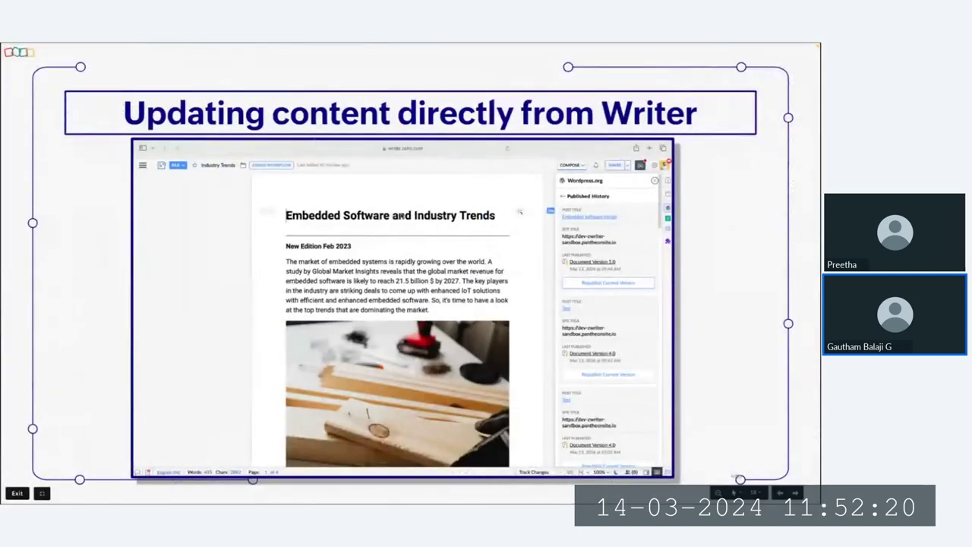
key(Right)
key(ctrl+Right)
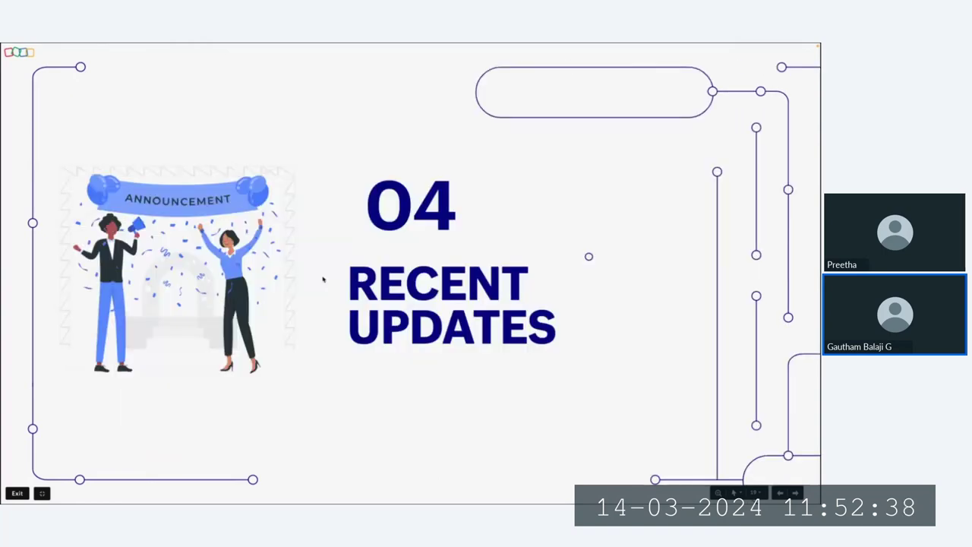
key(Right)
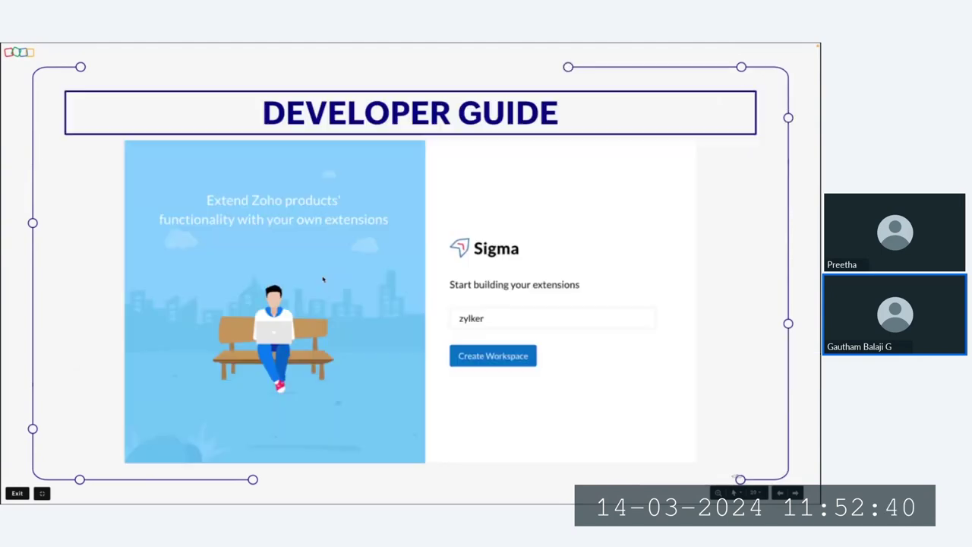